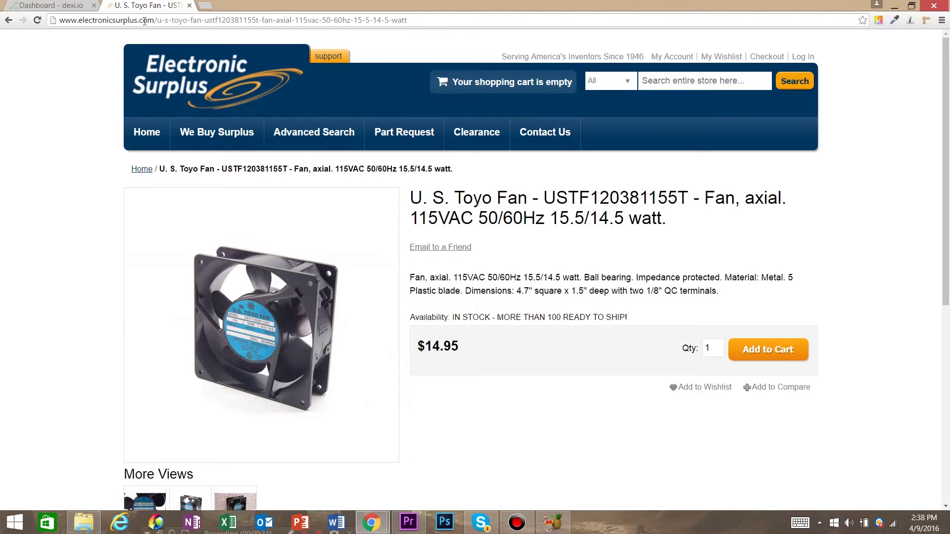
drag(155, 21, 36, 24)
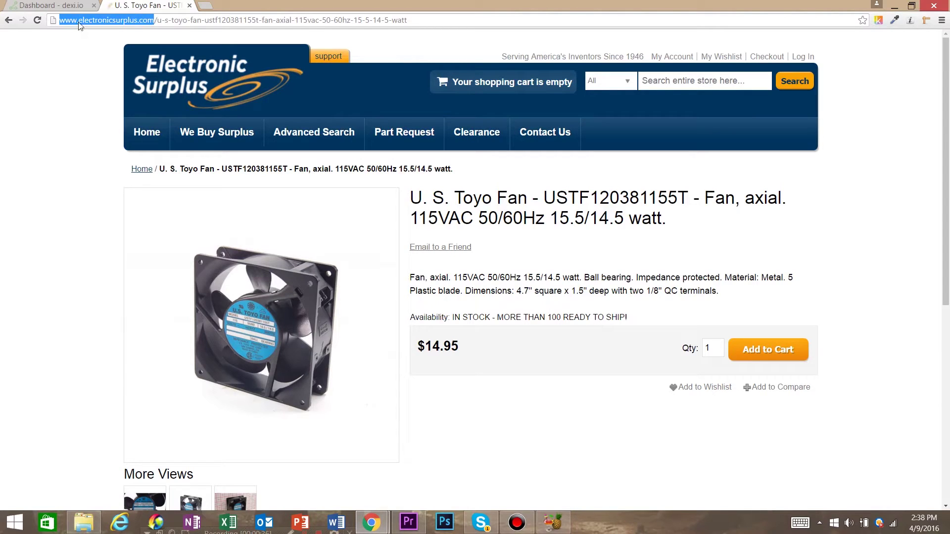
click(104, 66)
click(52, 6)
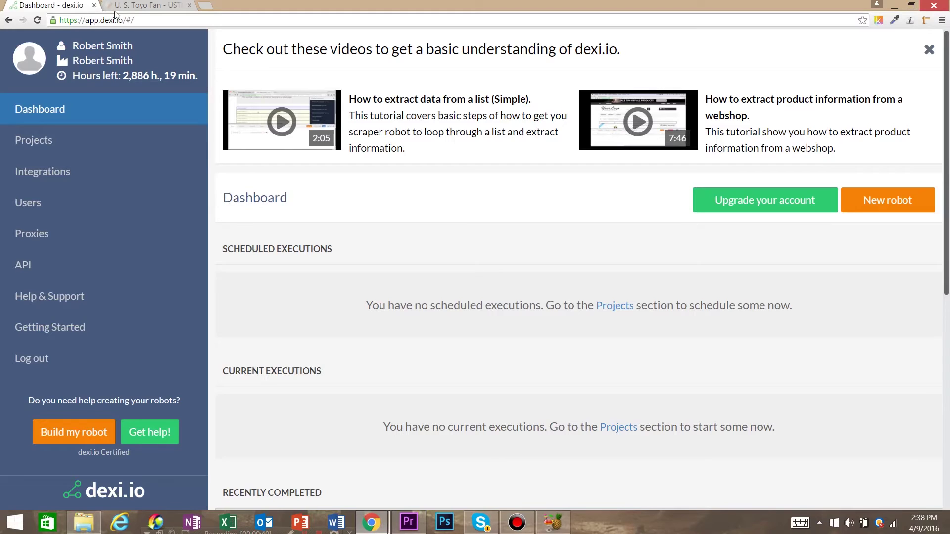
click(904, 201)
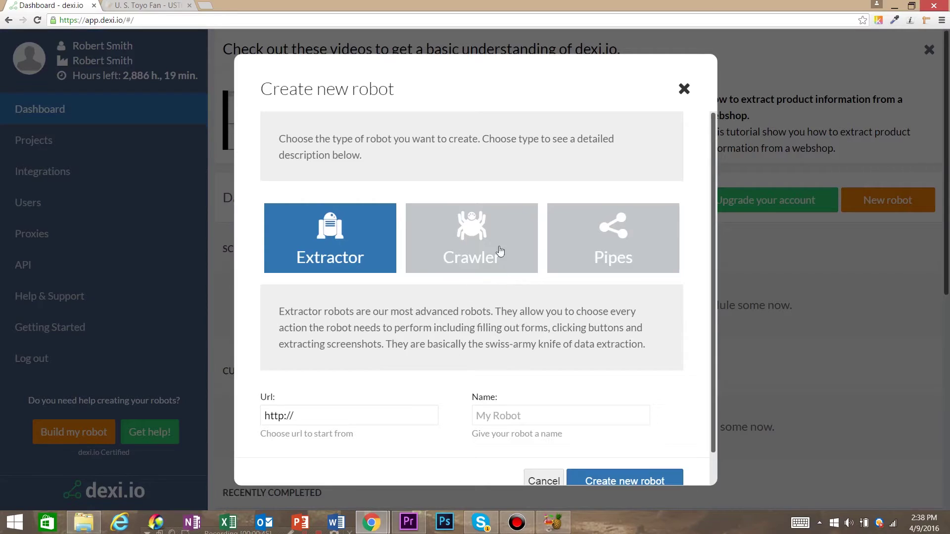
click(484, 242)
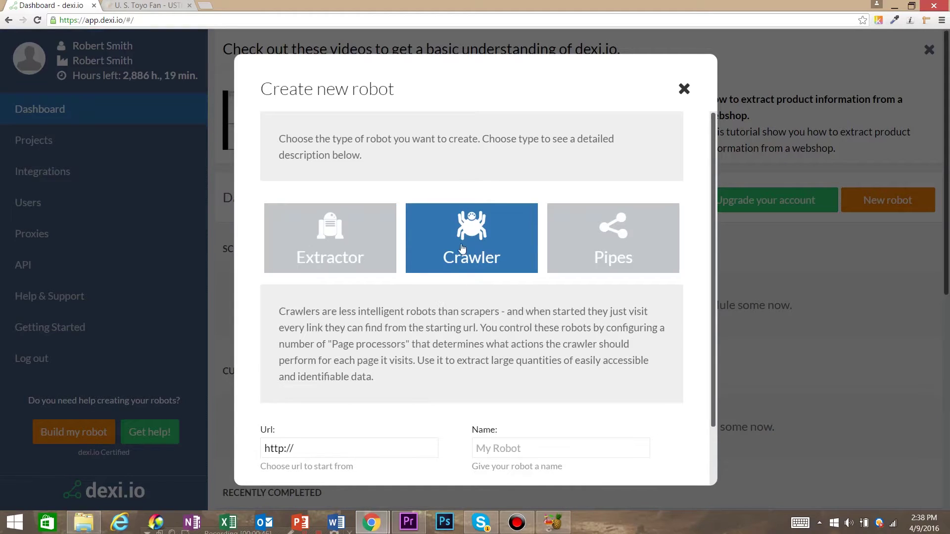
scroll(291, 454, down, 2)
drag(311, 379, 155, 378)
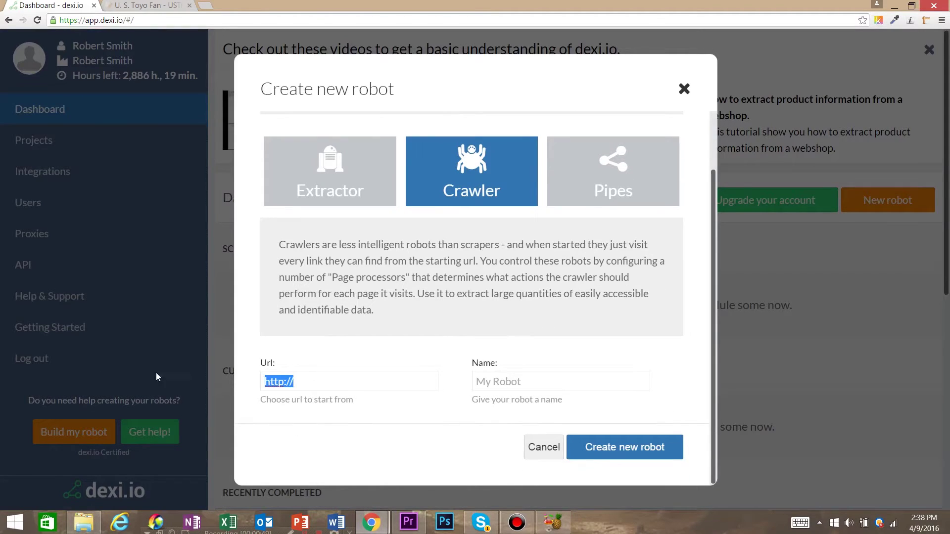
key(ctrl+v)
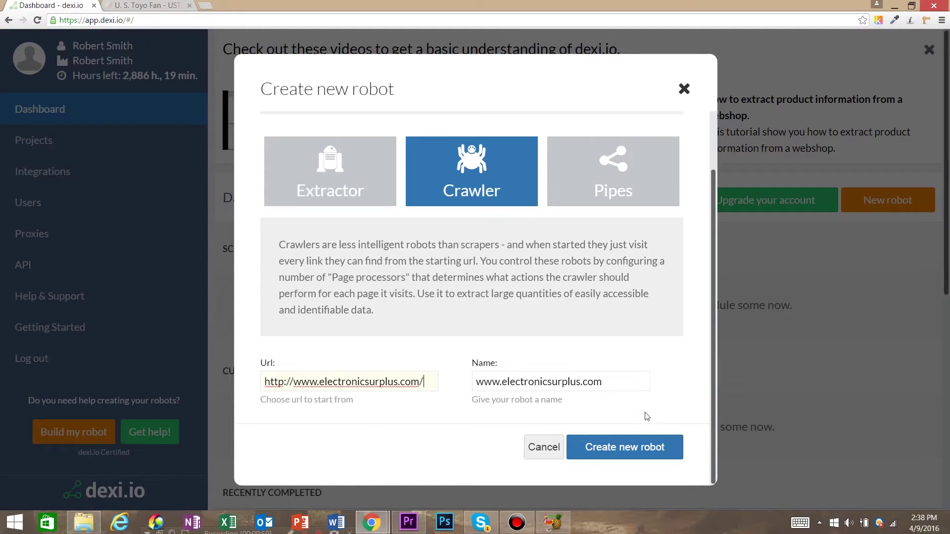
click(635, 448)
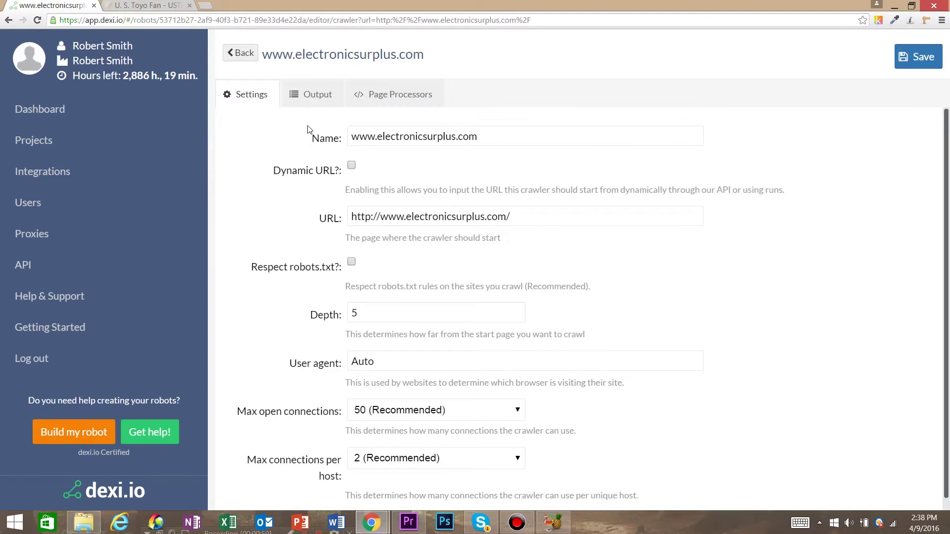
click(310, 96)
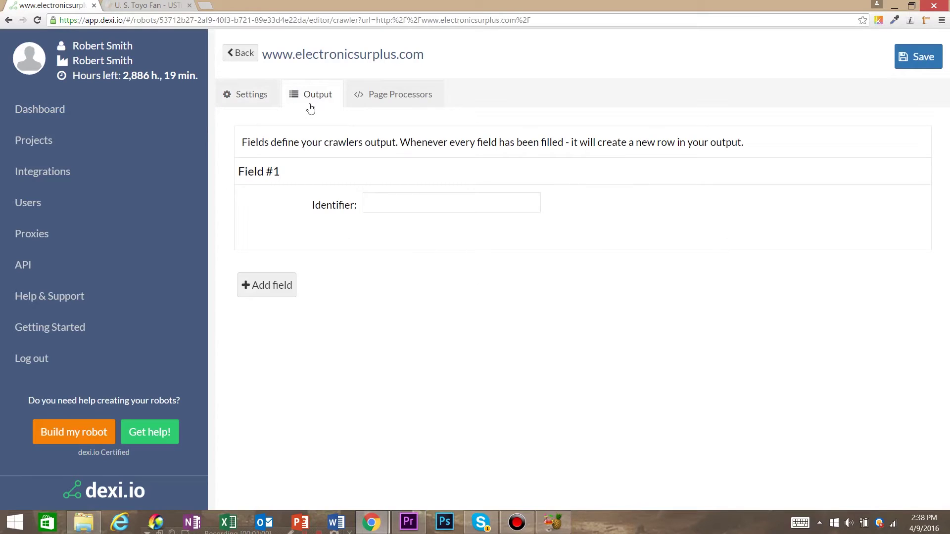
Name the first output field productName
click(379, 96)
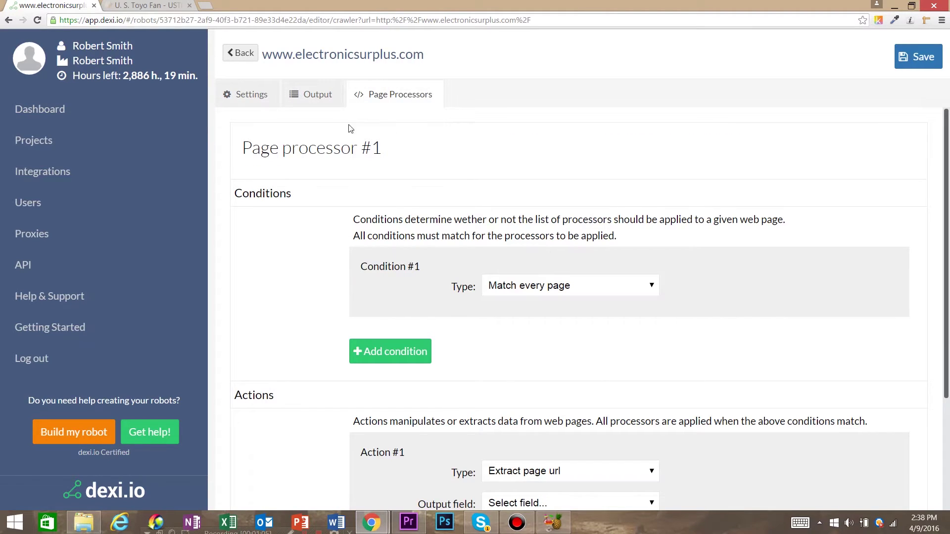
click(322, 95)
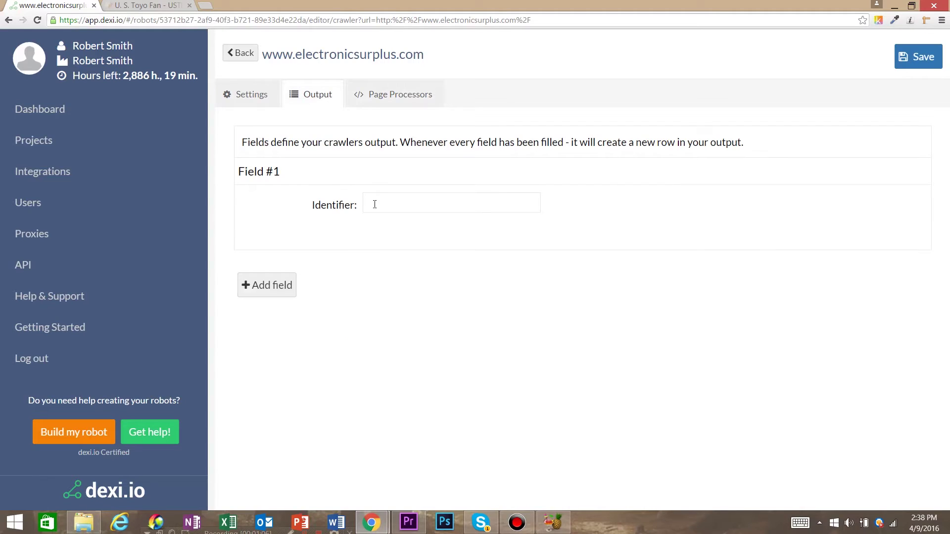
key(ctrl+Tab)
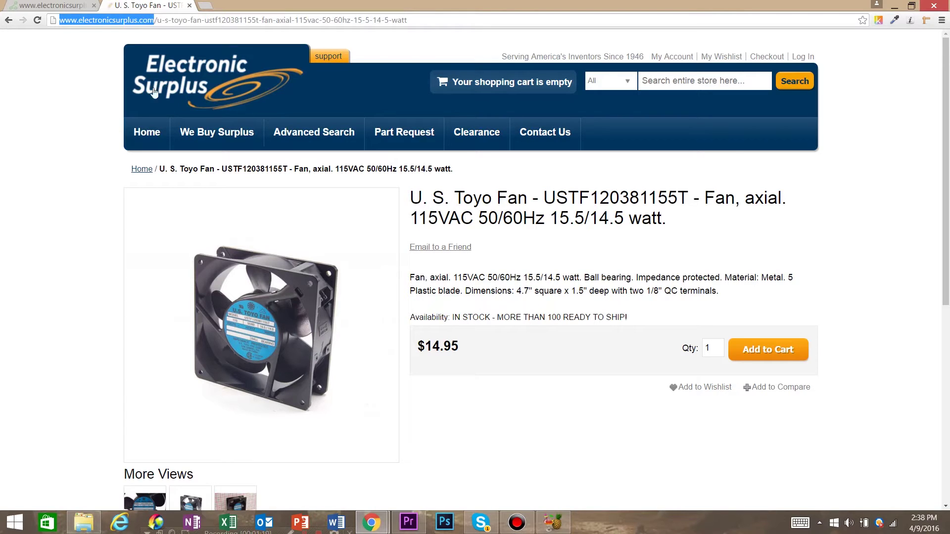
click(68, 5)
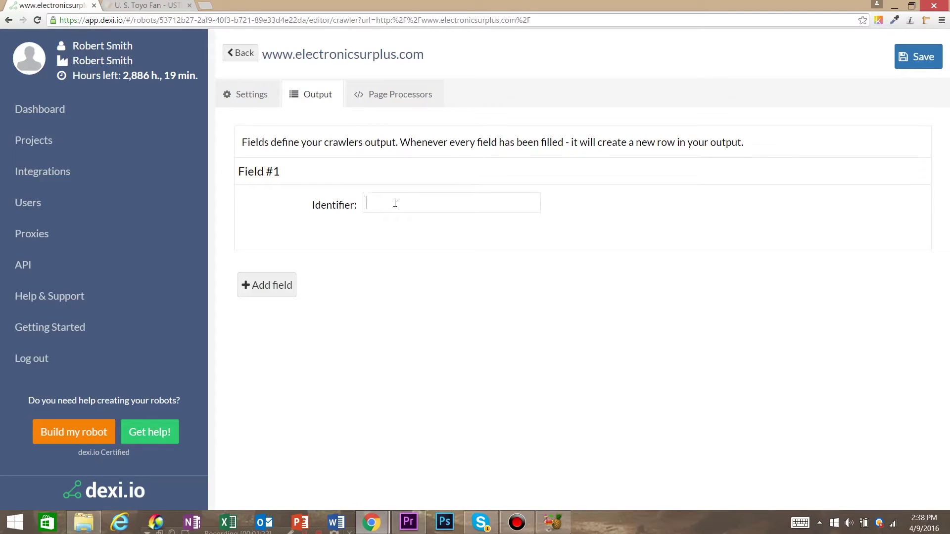
text(productName)
Add output fields productDescription and productPrice
click(273, 287)
click(386, 300)
text(productDes)
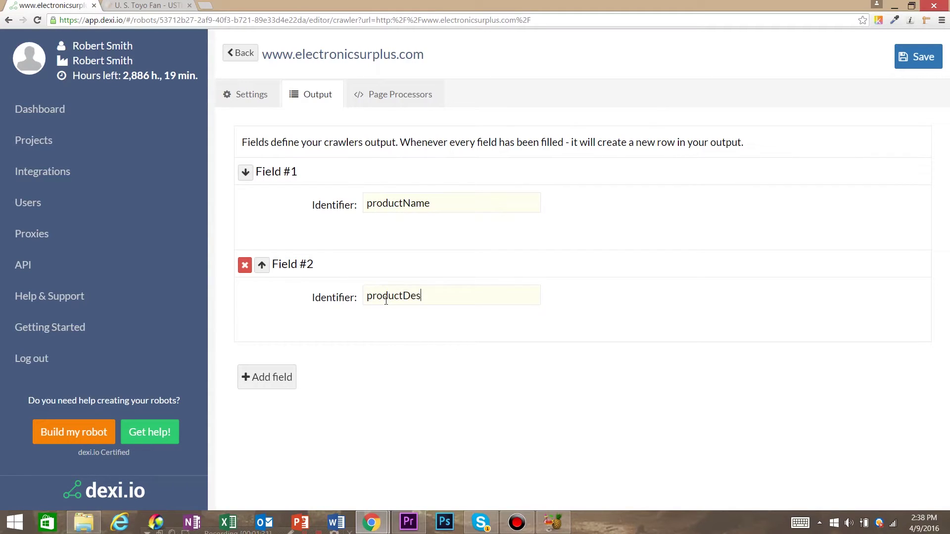
text(cription)
click(282, 370)
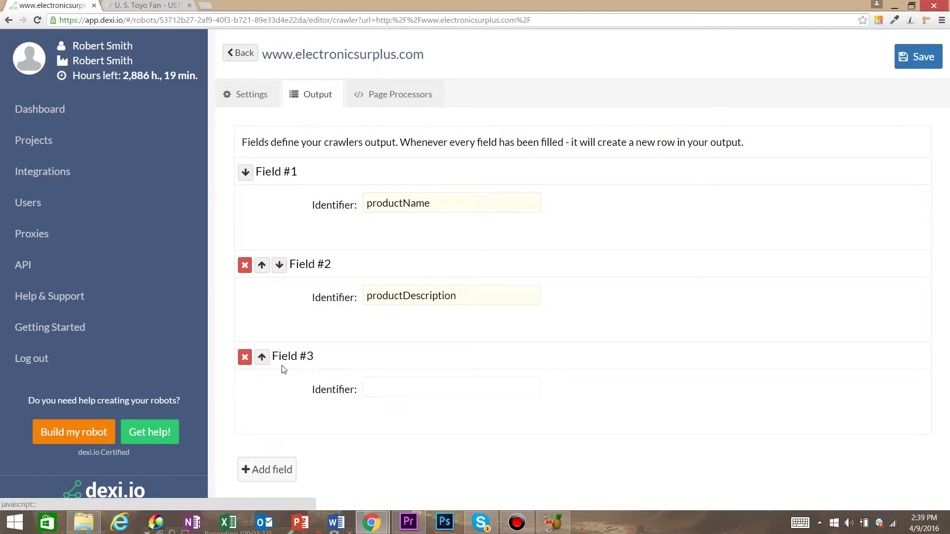
click(386, 395)
text(produ)
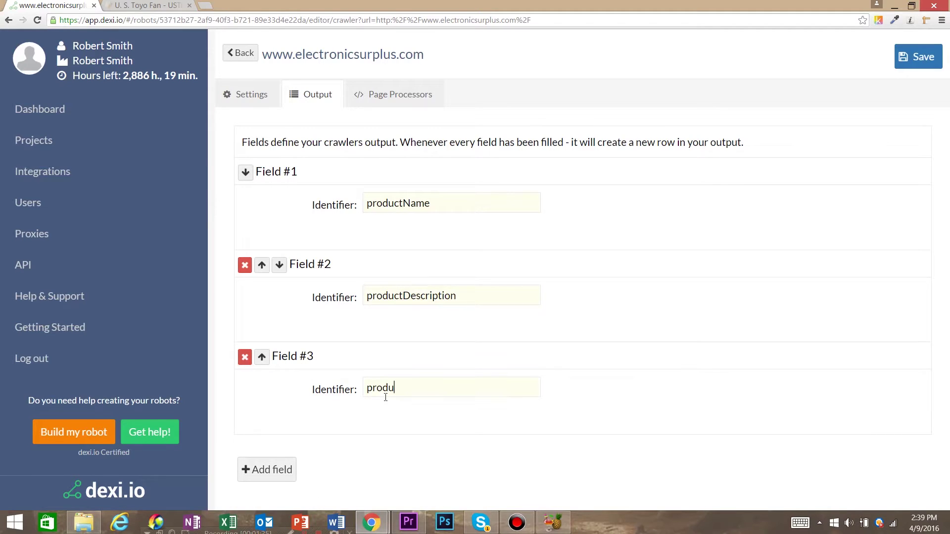
text(ctPrice)
Add a fourth output field productPageUrl and save the robot
click(268, 469)
scroll(404, 432, down, 1)
click(404, 431)
text(productPageU)
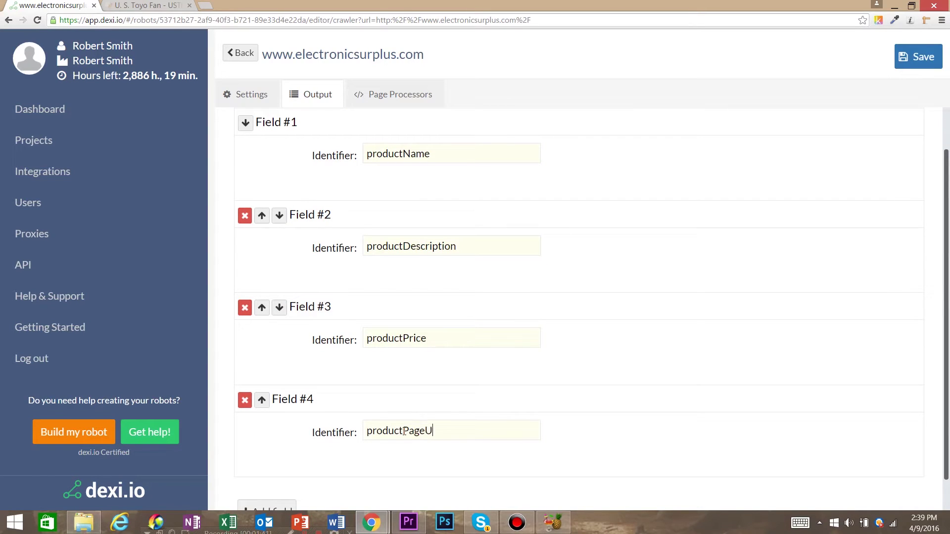
text(rl)
scroll(443, 250, up, 1)
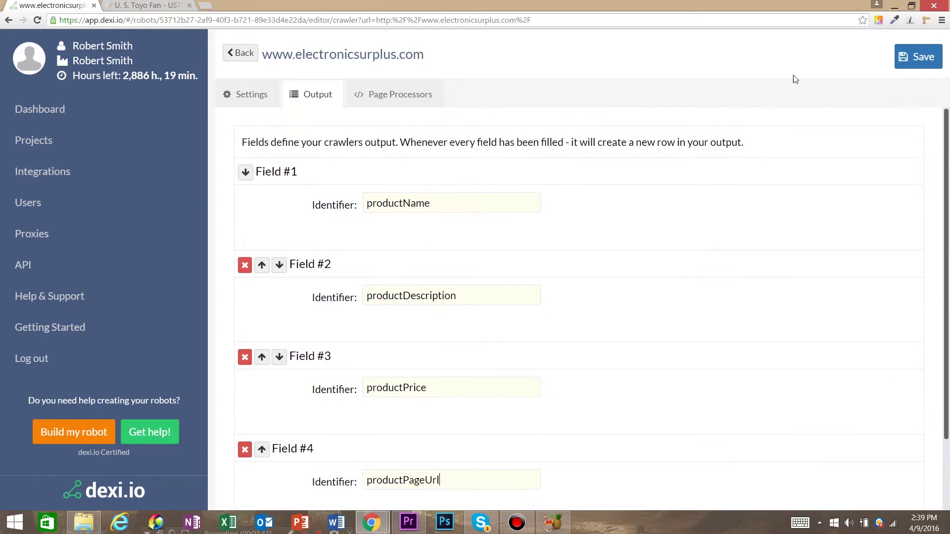
click(917, 60)
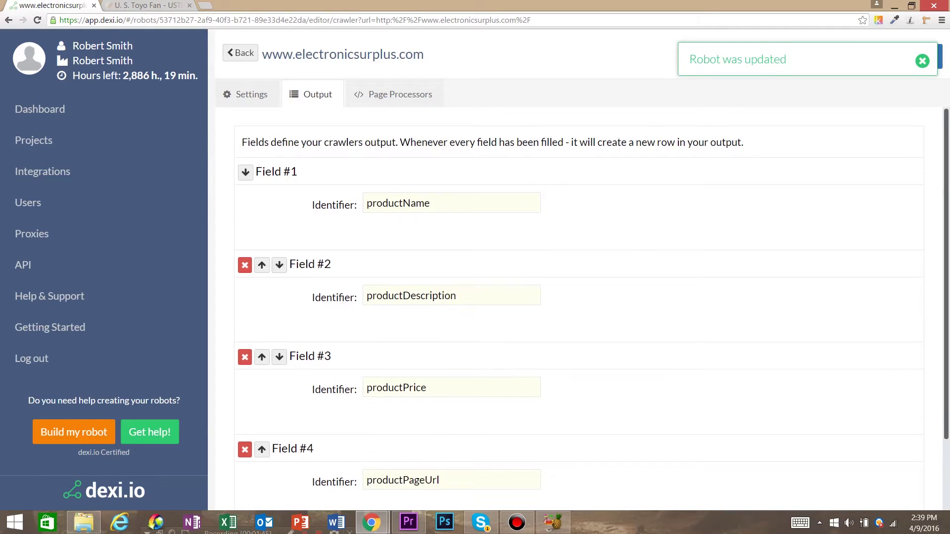
Set Page Processor #1's Condition #1 type to Contains element
click(389, 99)
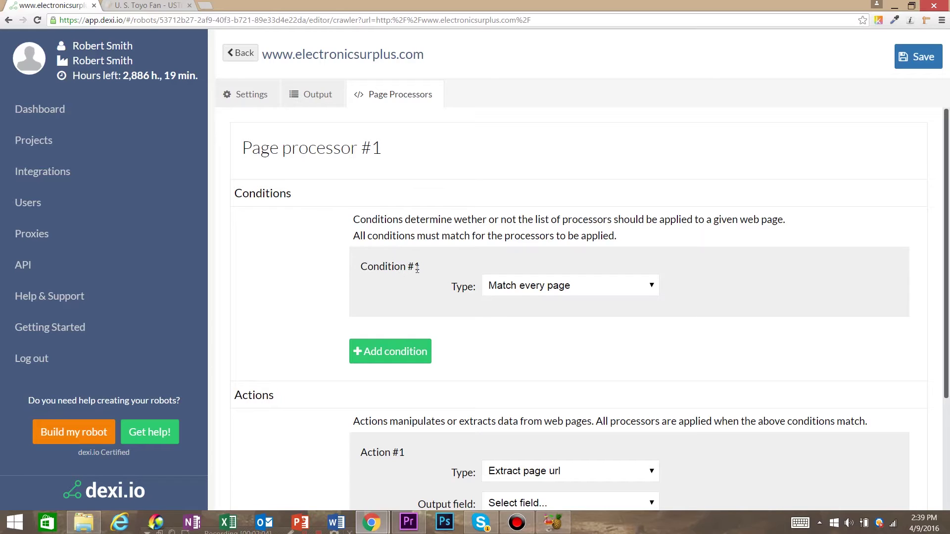
drag(422, 267, 407, 267)
click(376, 267)
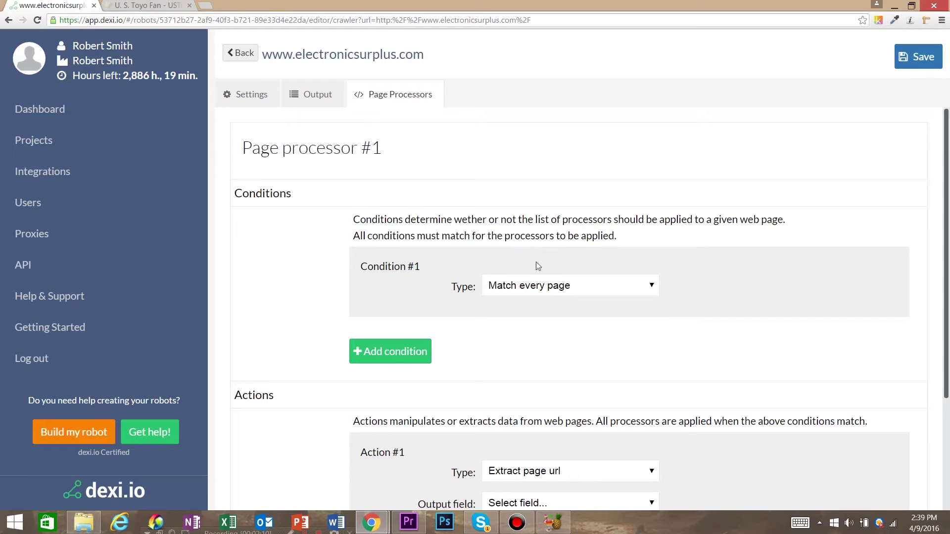
click(565, 287)
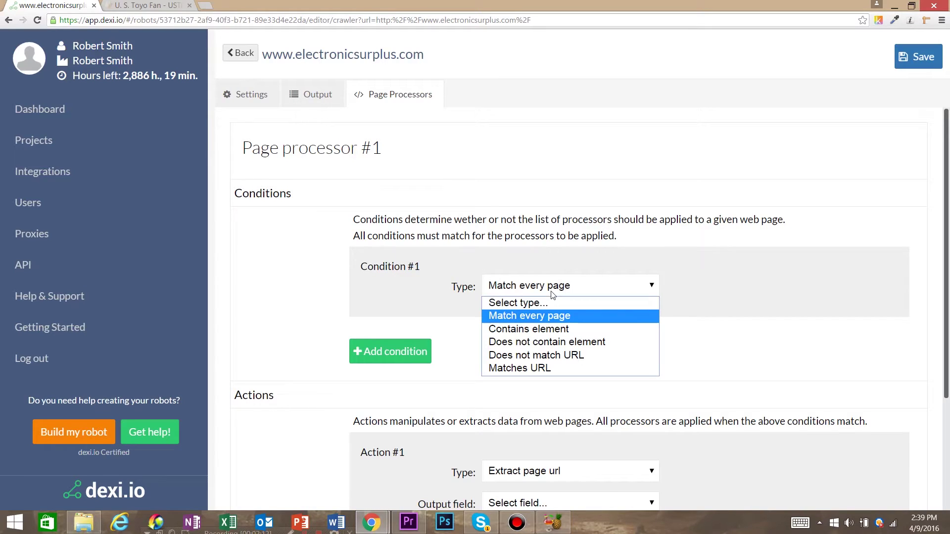
click(538, 331)
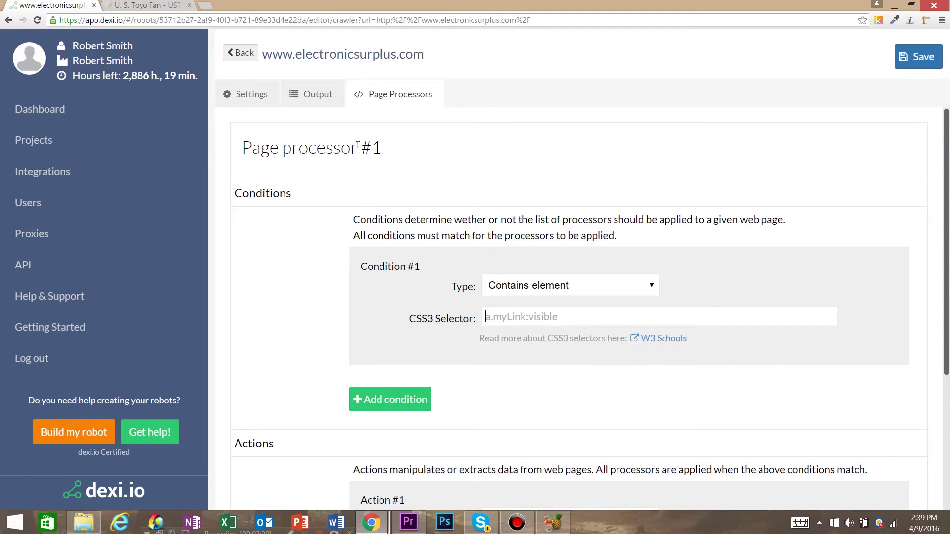
click(139, 4)
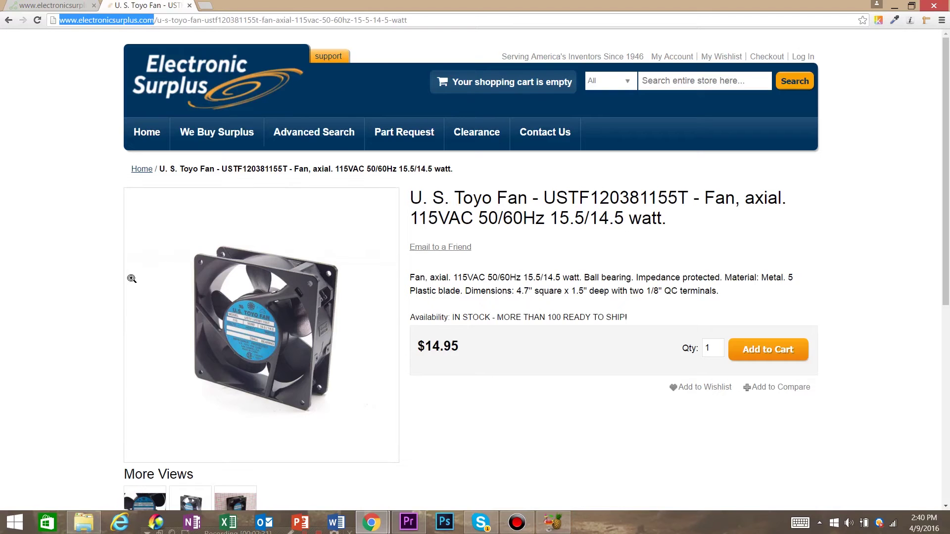
Inspect the product page and select its body element in DevTools
right_click(81, 185)
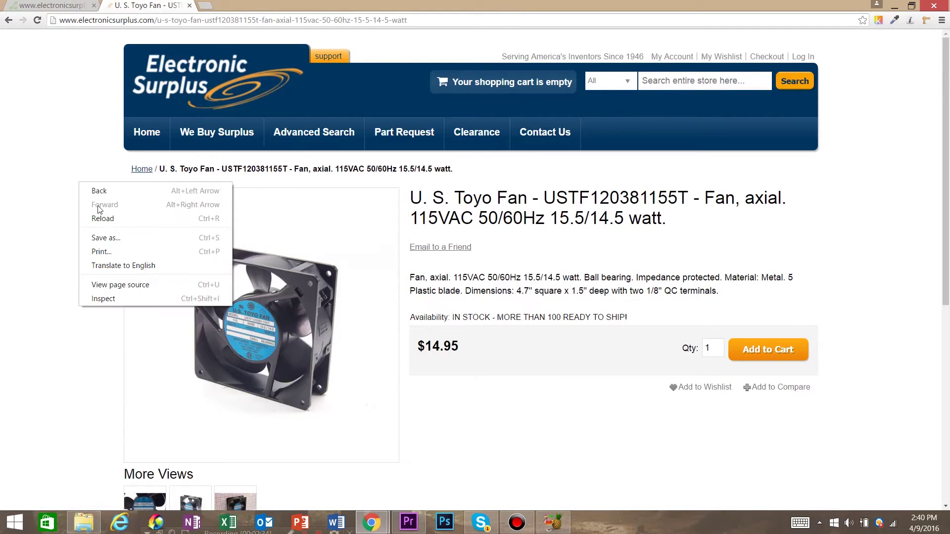
click(112, 299)
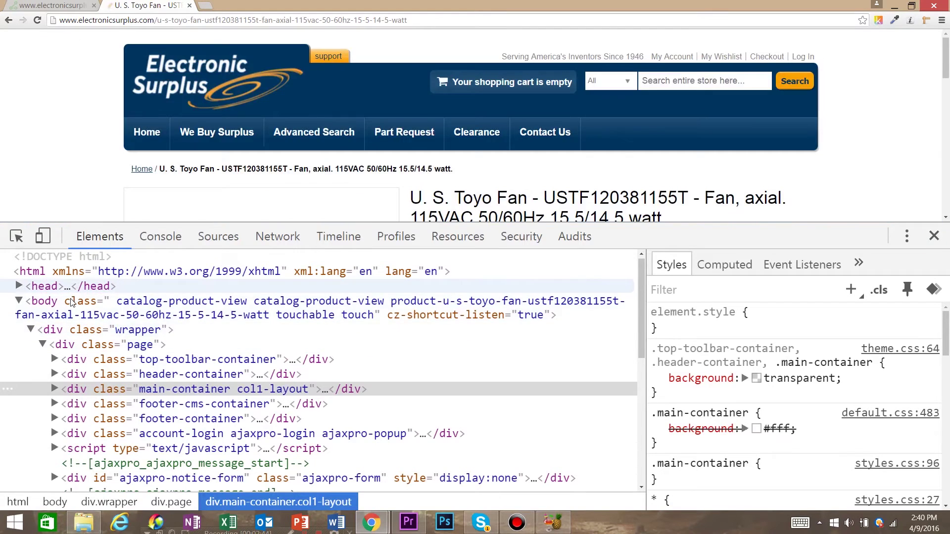
click(107, 304)
scroll(81, 163, down, 2)
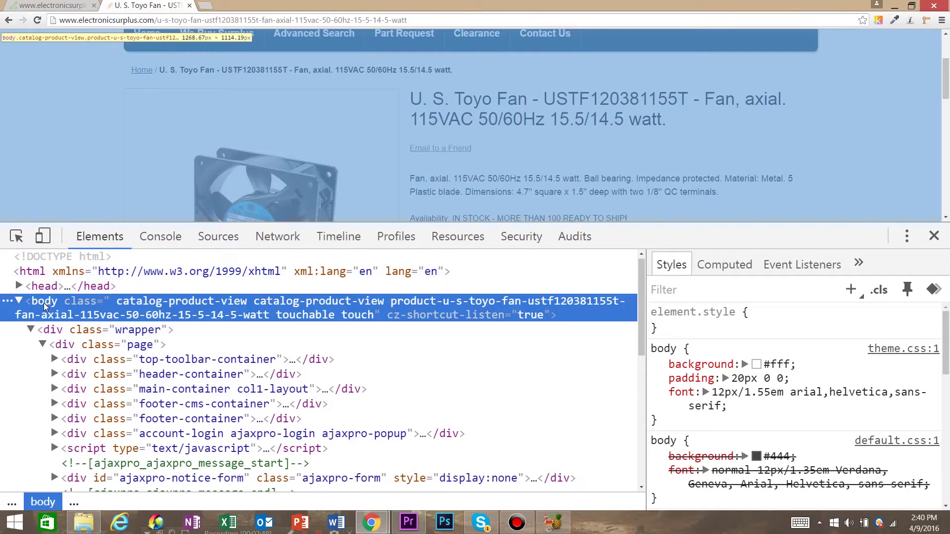
Copy the body element's catalog-product-view class name
double_click(152, 301)
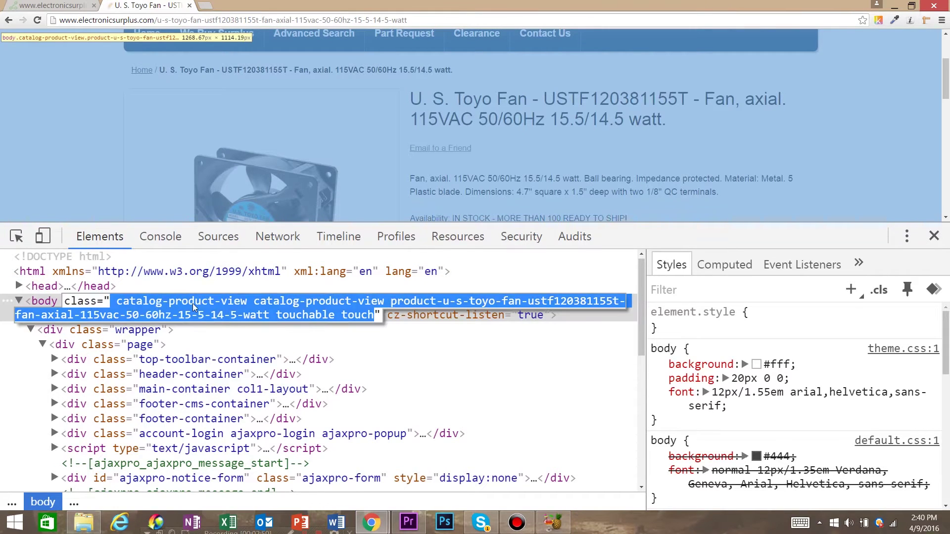
click(154, 307)
click(195, 303)
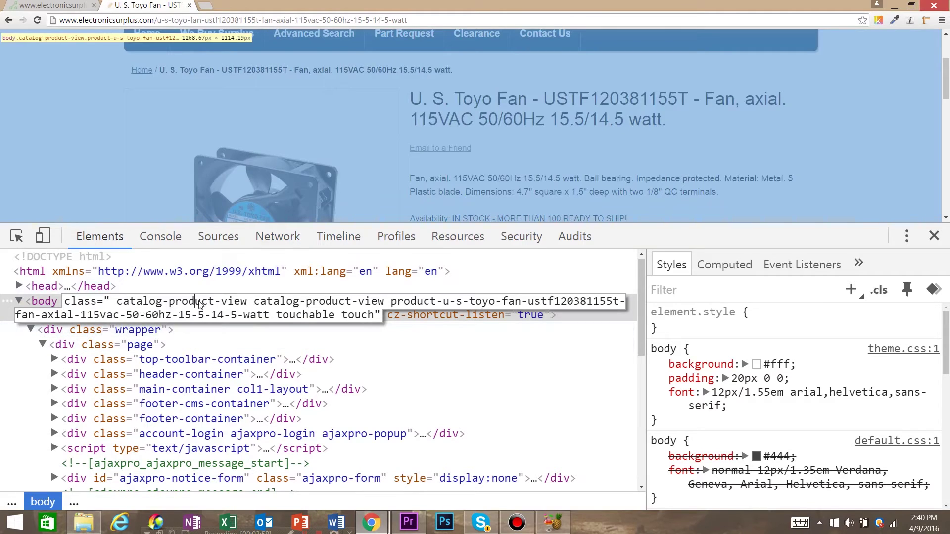
drag(247, 302, 114, 302)
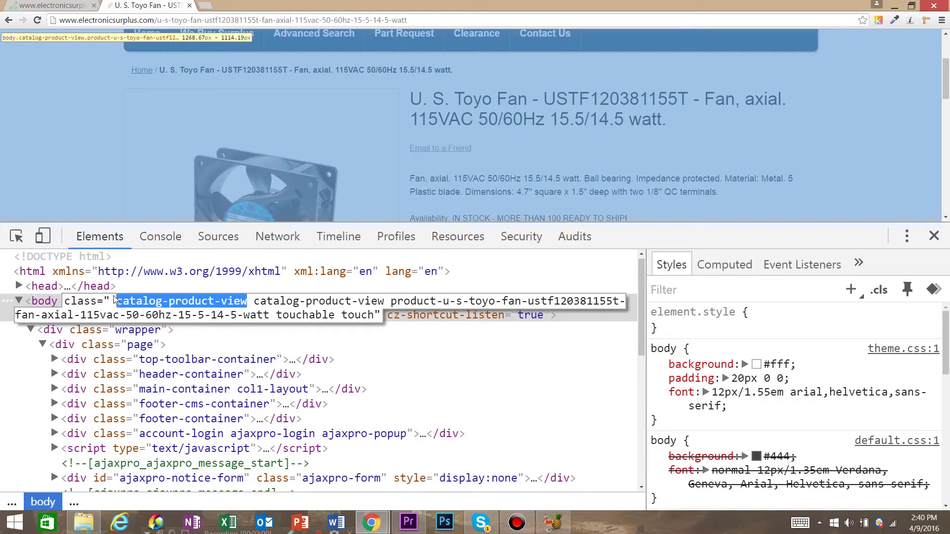
right_click(124, 305)
click(150, 326)
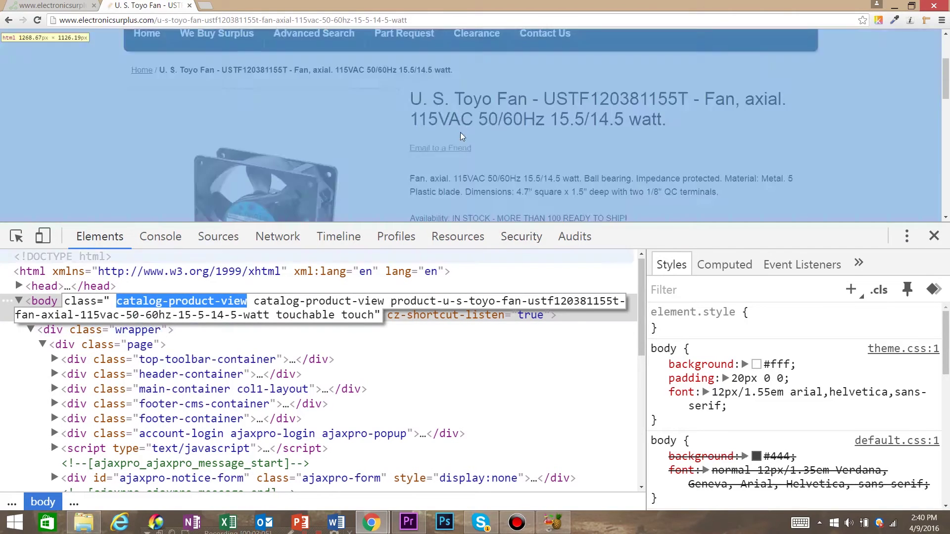
click(56, 6)
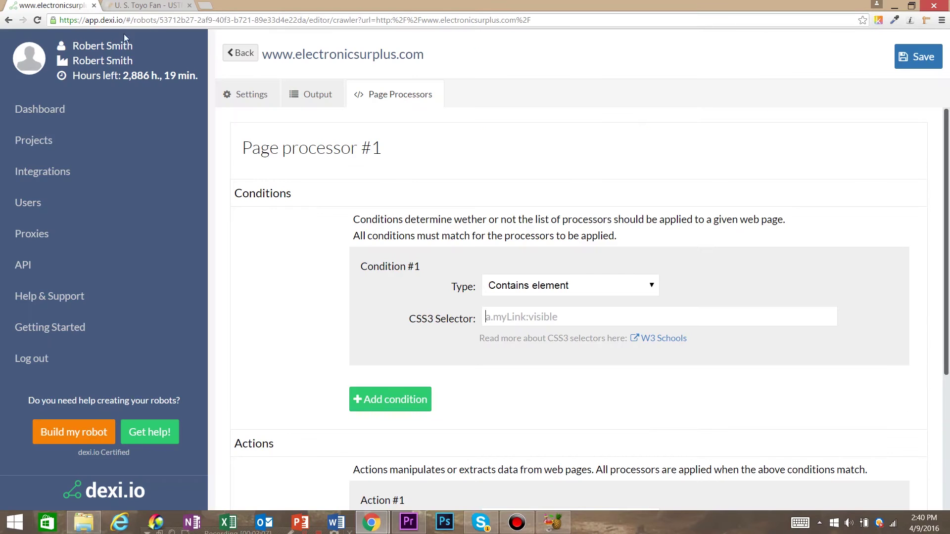
Set the condition's CSS3 selector to body.catalog-product-view
click(507, 317)
text(body)
key(ctrl+v)
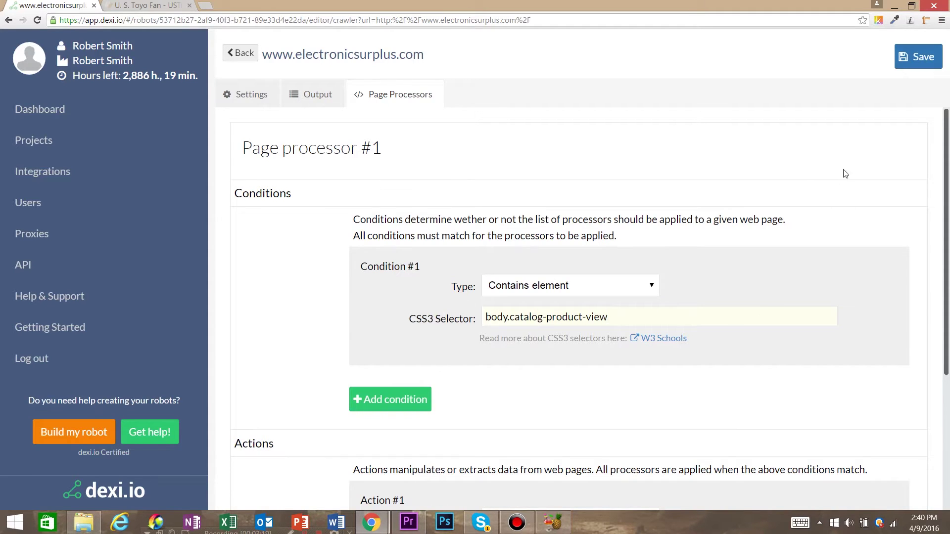
Change Action #1's type to Extract element contents
scroll(500, 372, down, 4)
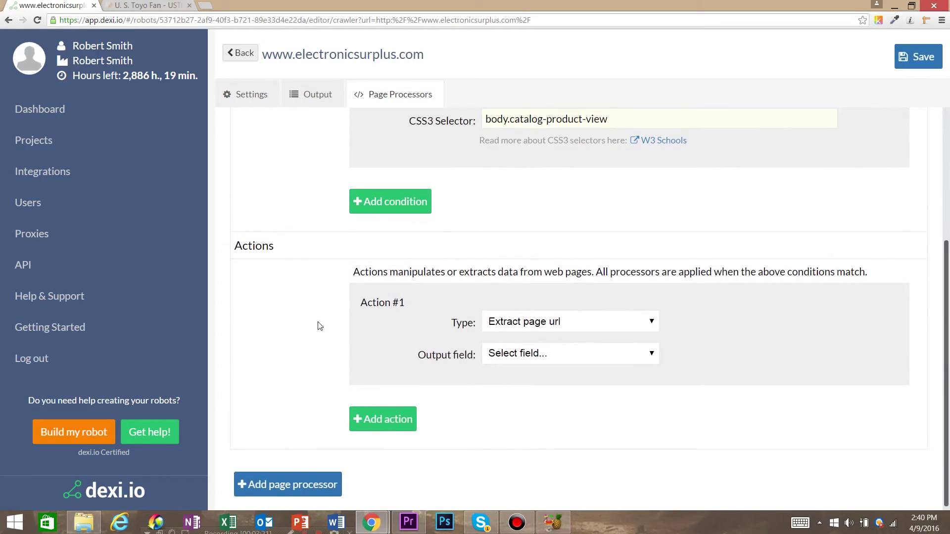
click(521, 322)
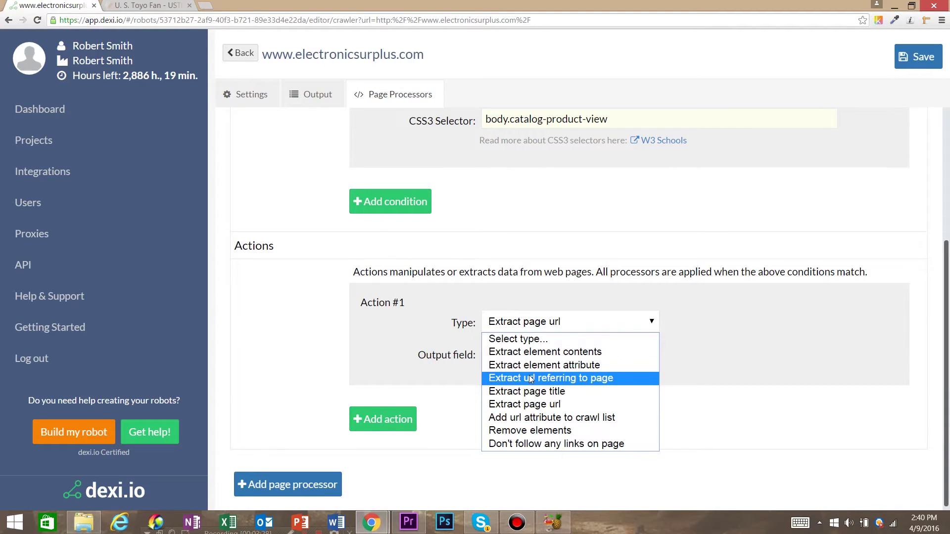
click(544, 352)
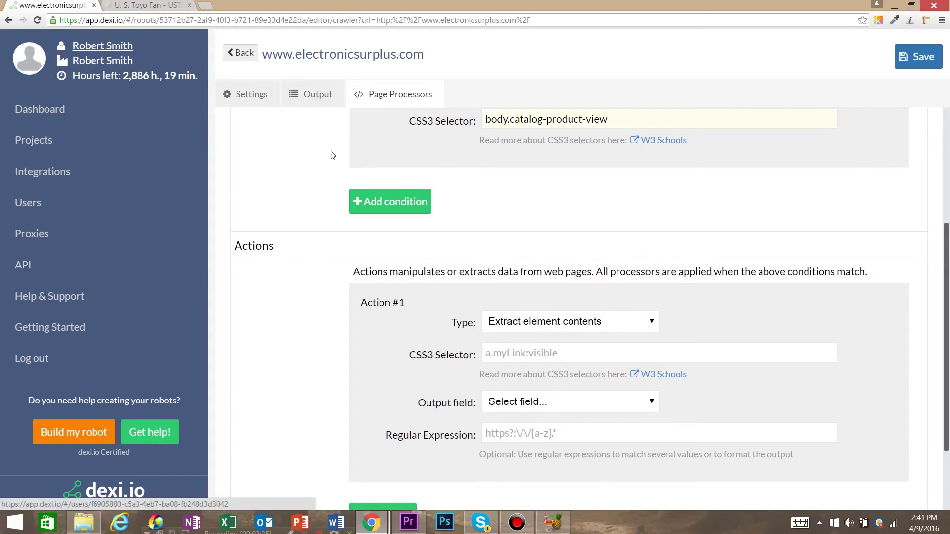
click(148, 5)
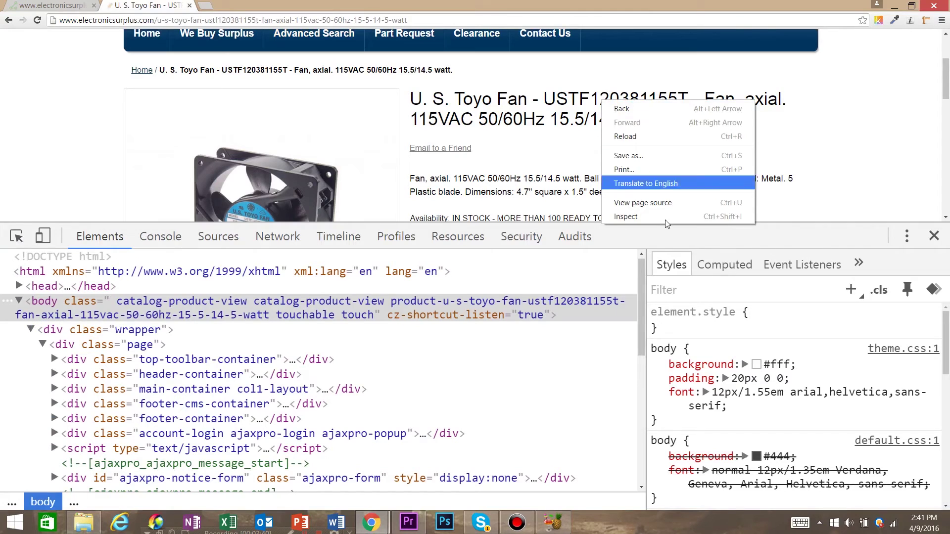
Locate the product title's h1 inside div.product-name in DevTools
click(635, 217)
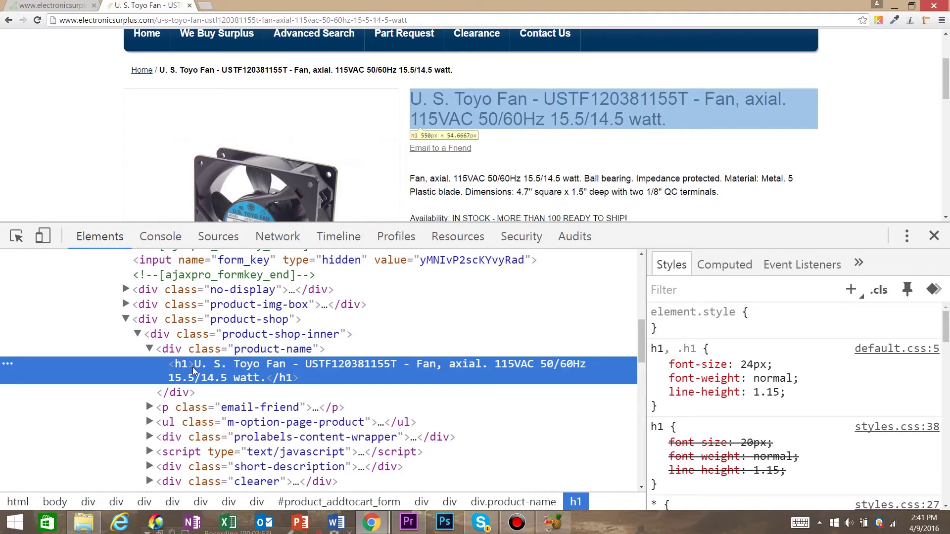
click(70, 4)
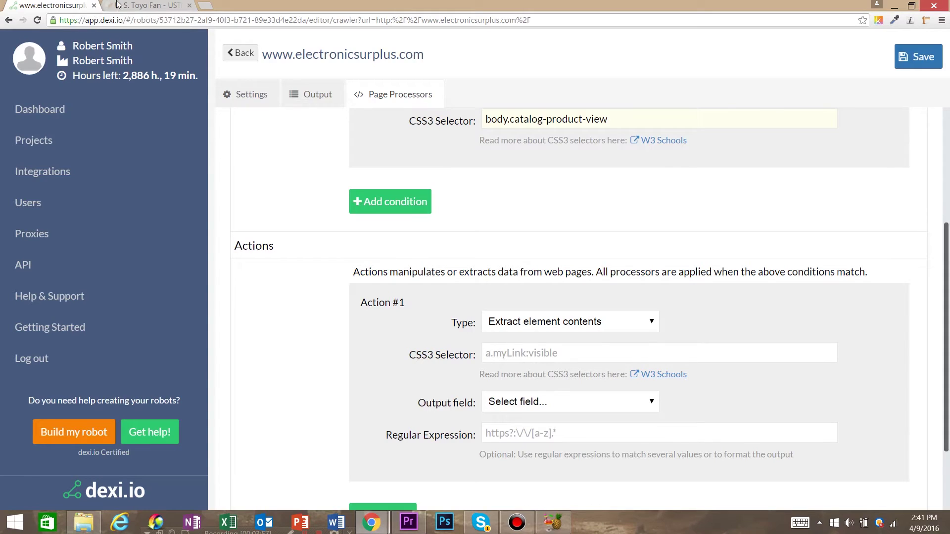
click(154, 5)
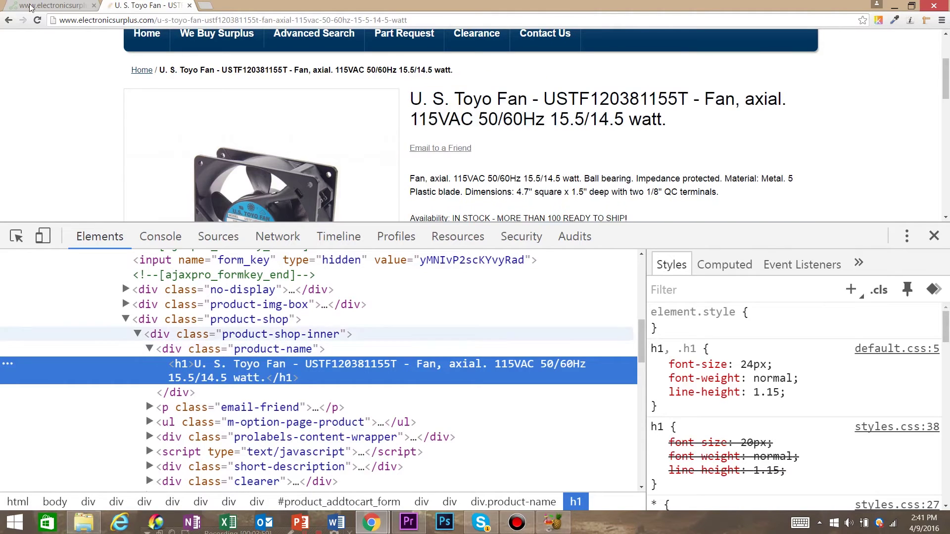
click(70, 5)
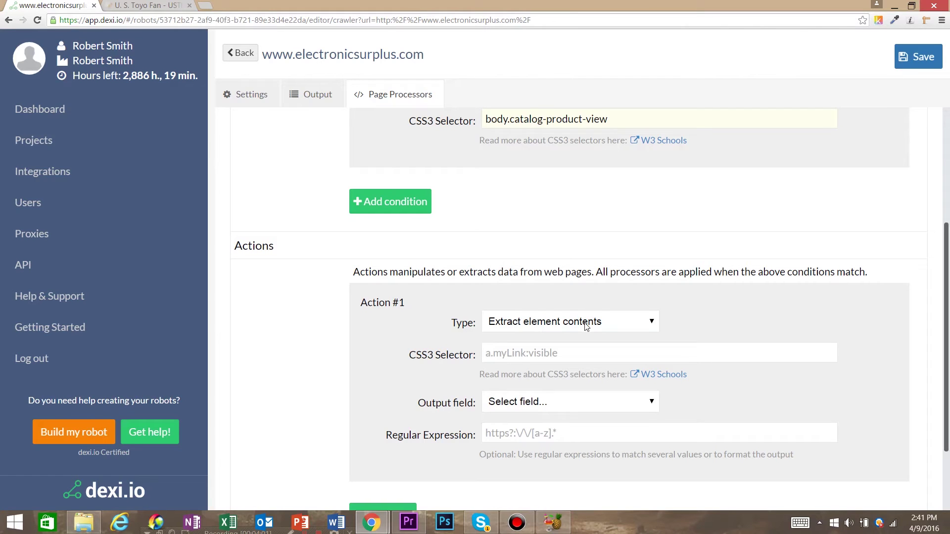
Make Action #1 extract .product-name > h1 into the productName field
text(.product-name > h1)
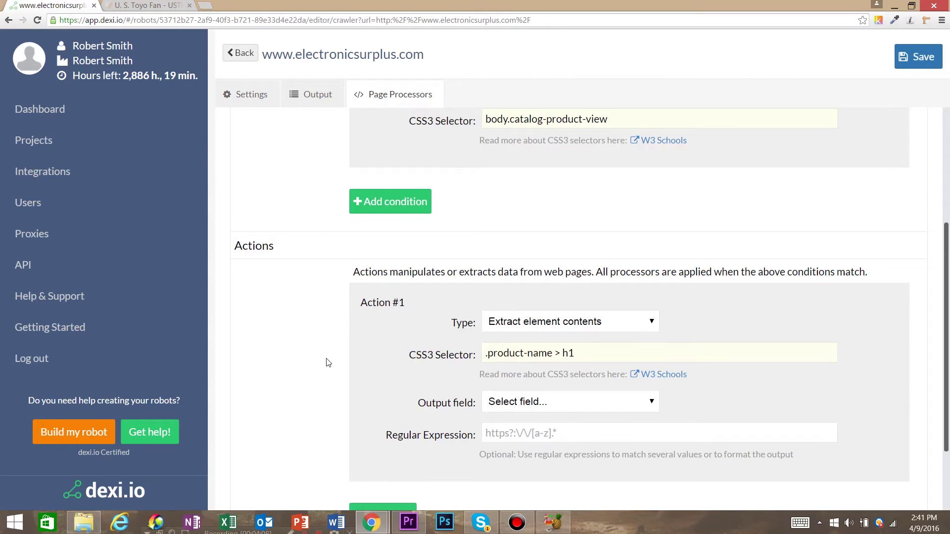
scroll(326, 363, down, 1)
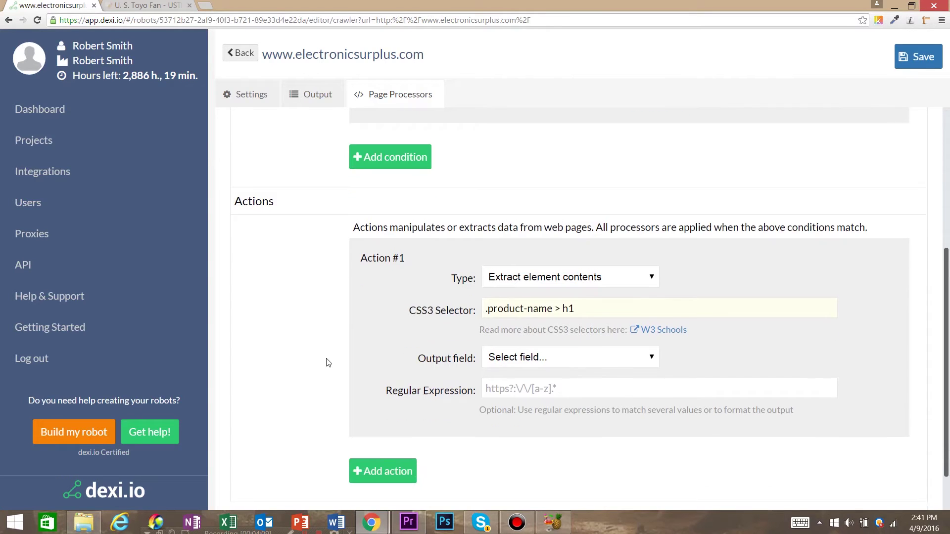
click(557, 360)
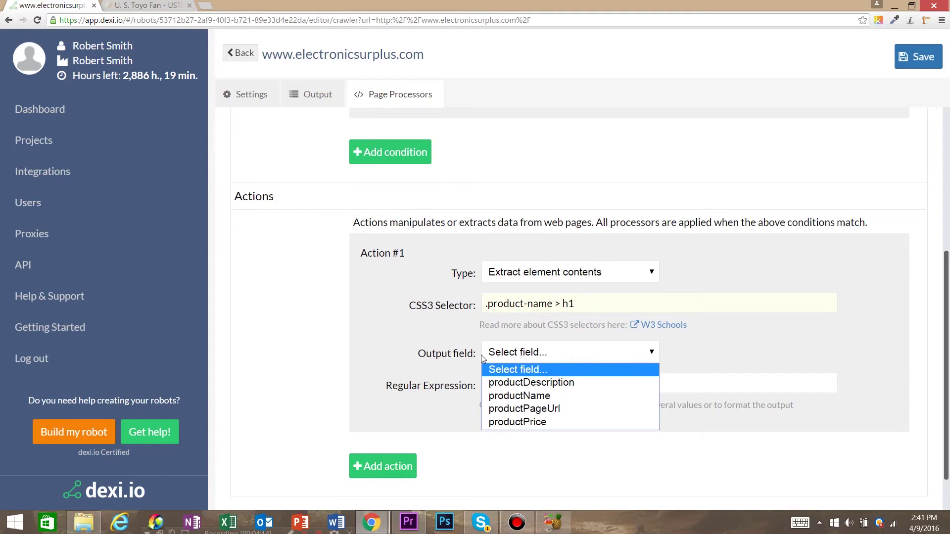
click(560, 395)
Add Action #2 with type Extract element contents
scroll(326, 366, down, 2)
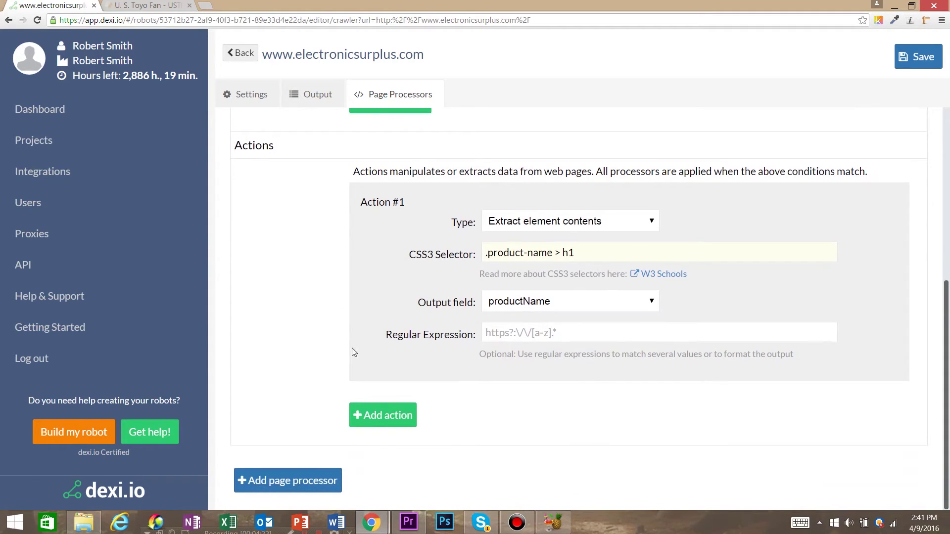
click(372, 414)
scroll(541, 375, down, 1)
scroll(541, 375, down, 1)
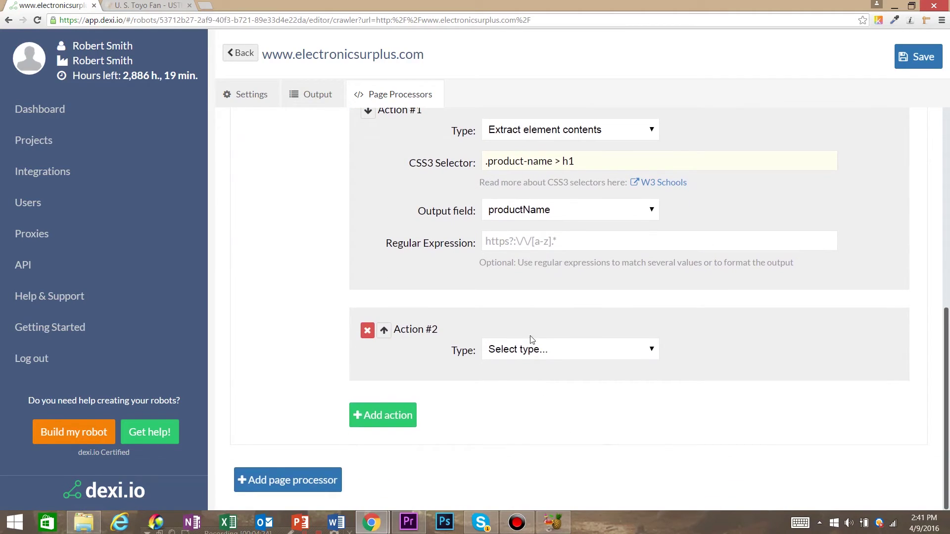
click(536, 350)
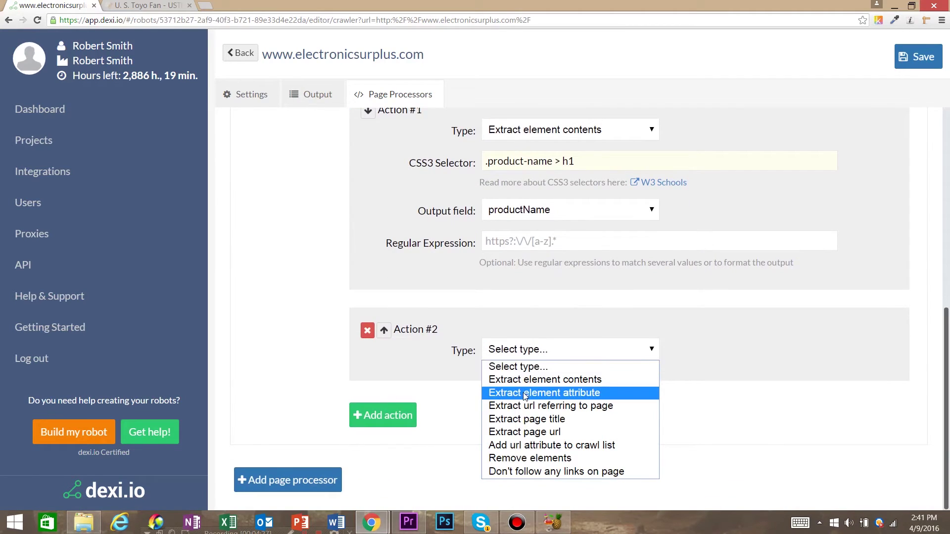
click(524, 382)
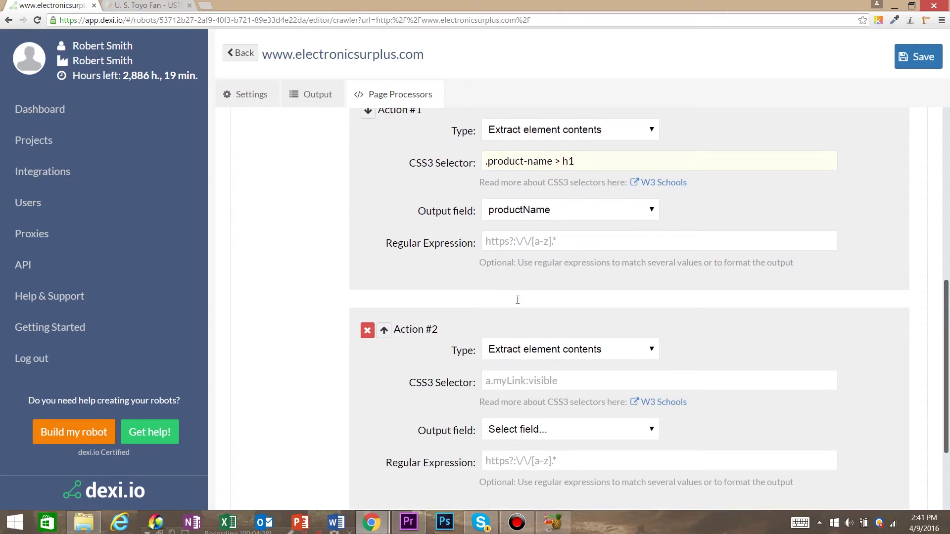
click(156, 6)
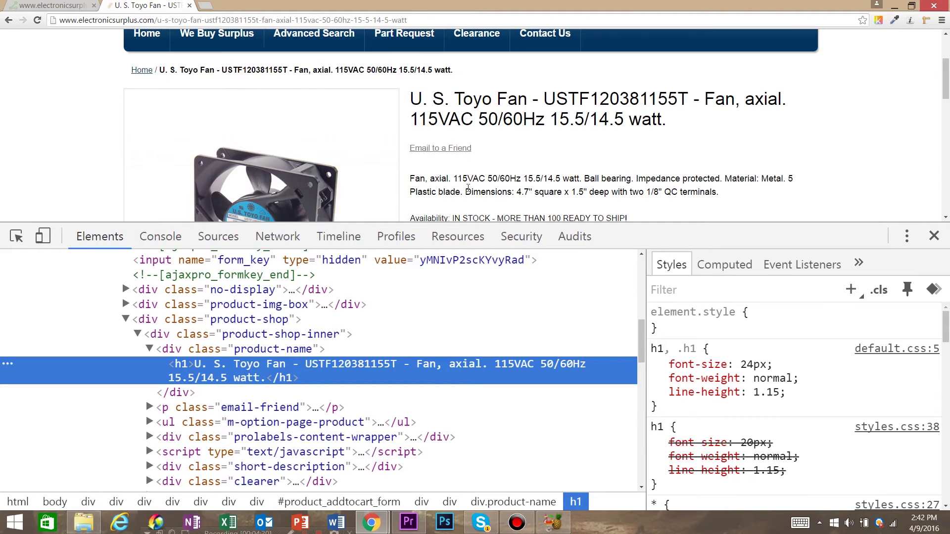
Inspect the description to reveal its div.std text inside div.short-description
right_click(511, 178)
click(554, 295)
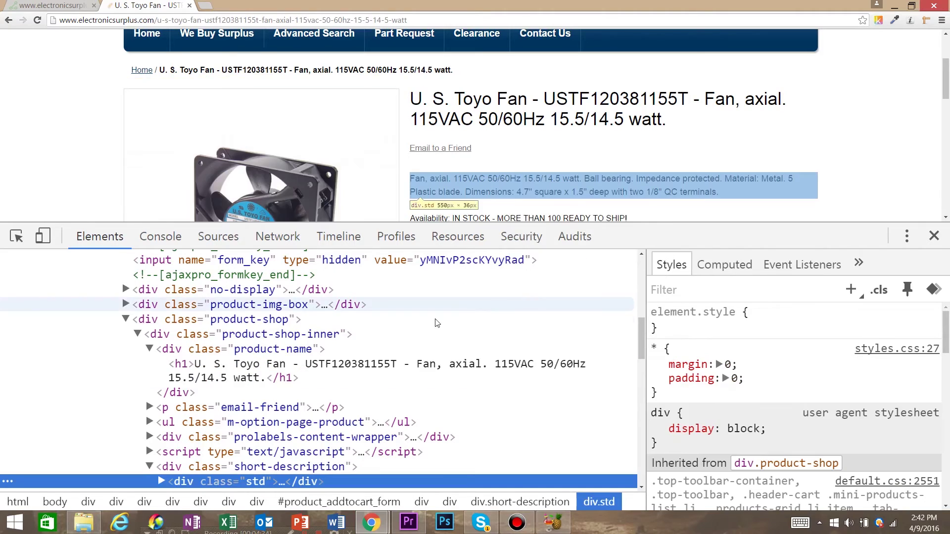
scroll(437, 323, down, 2)
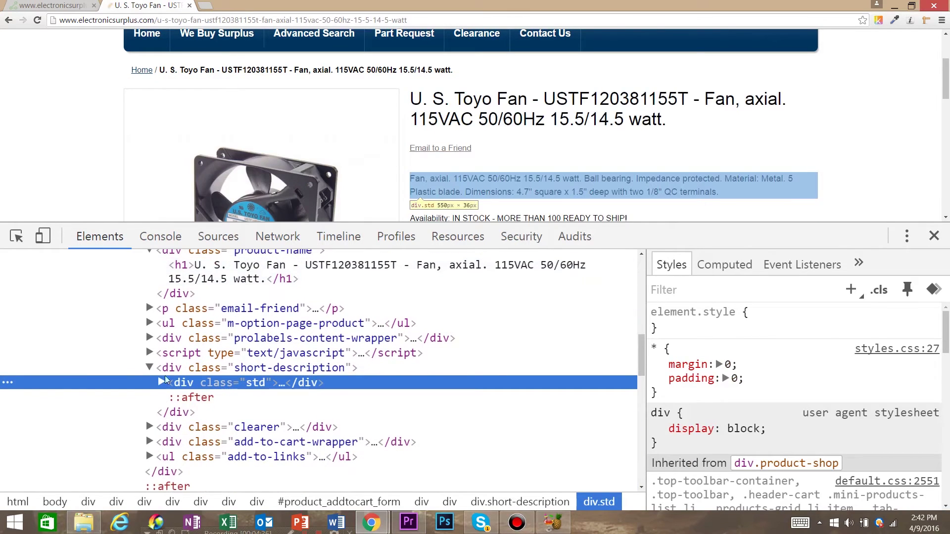
click(162, 382)
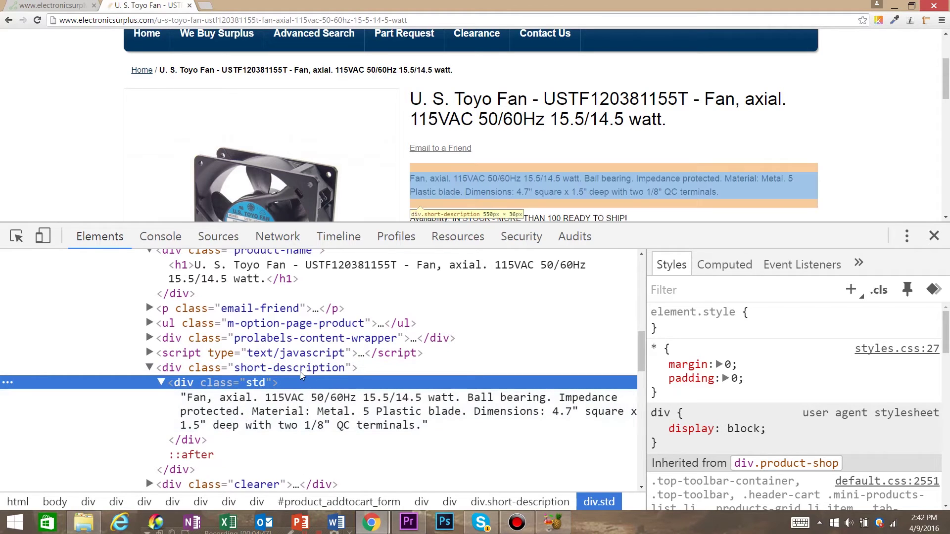
Make Action #2 extract .short-description > .std into productDescription
key(ctrl+Tab)
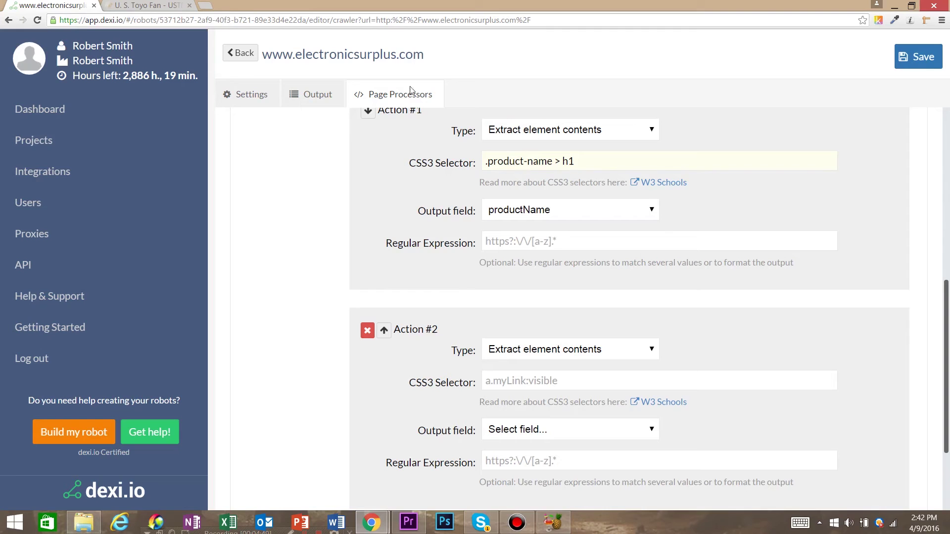
scroll(550, 394, down, 2)
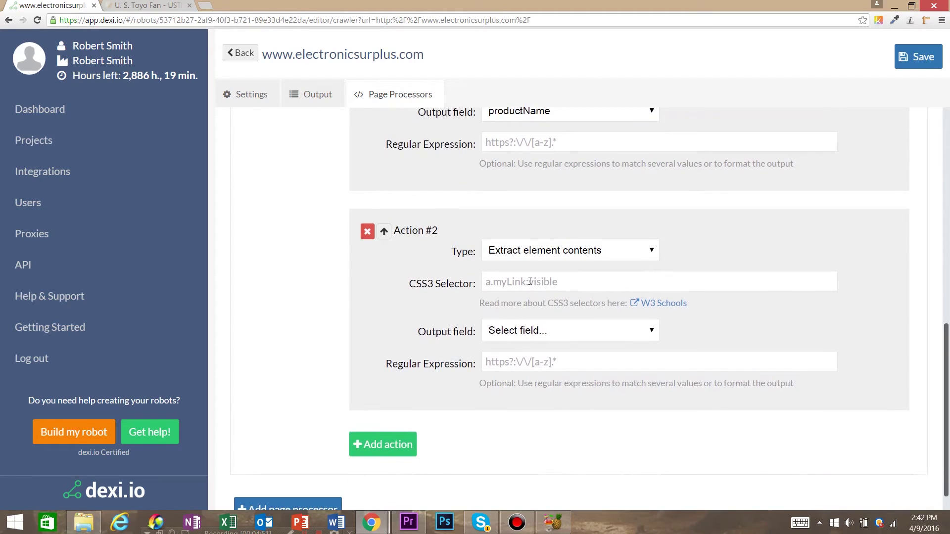
click(530, 281)
text(.short-description > .std)
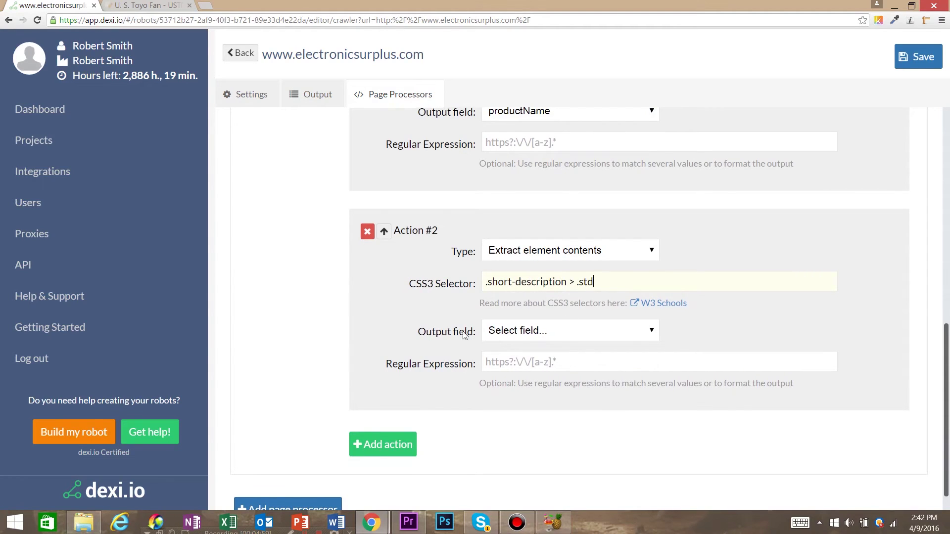
click(512, 332)
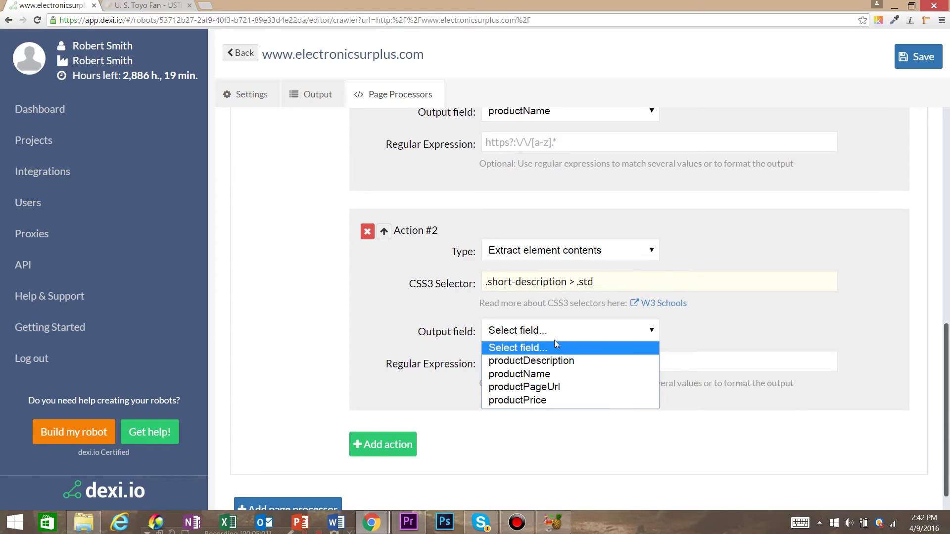
click(557, 361)
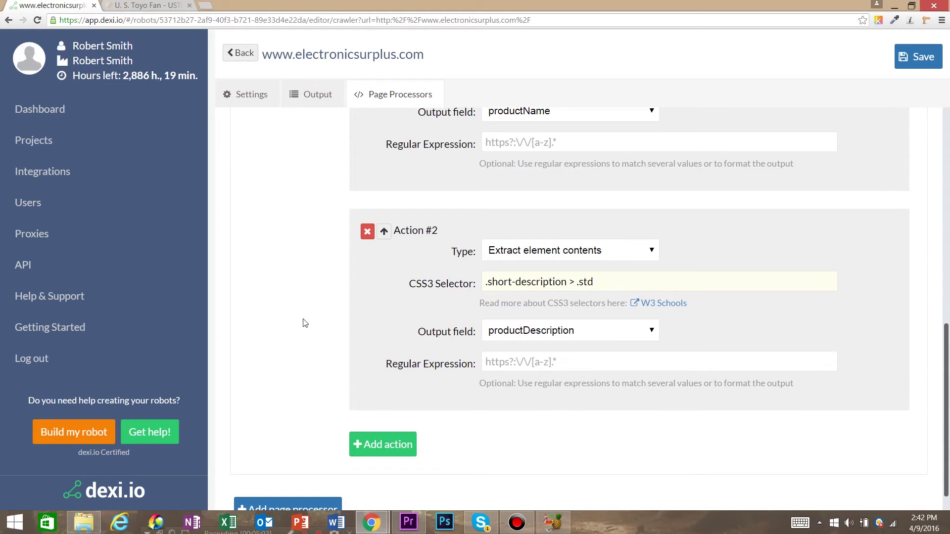
Add Action #3 with type Extract element contents
scroll(346, 356, down, 1)
click(378, 414)
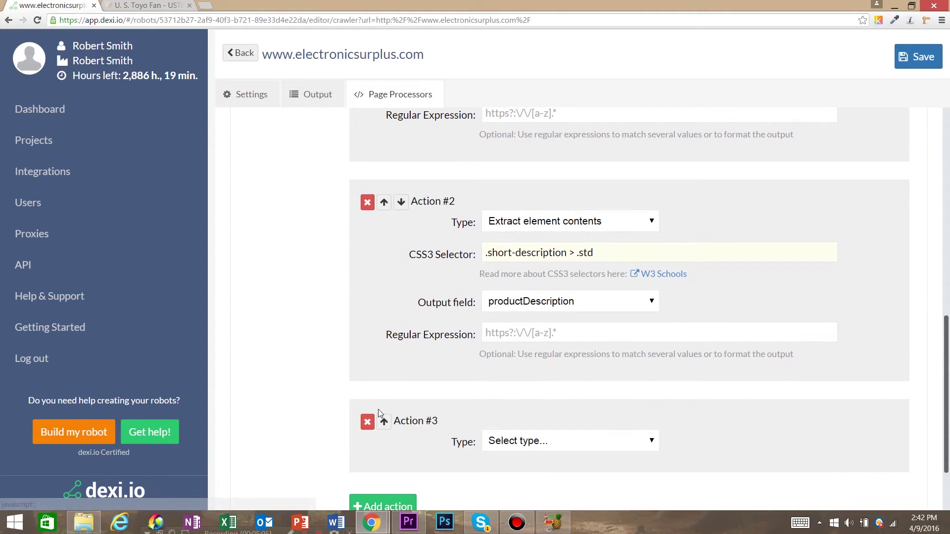
scroll(409, 379, down, 2)
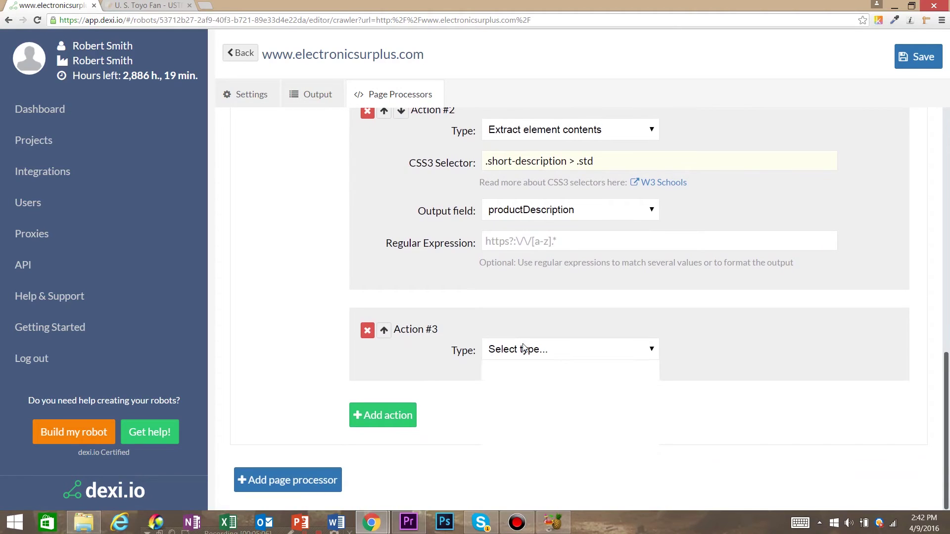
click(572, 347)
click(590, 380)
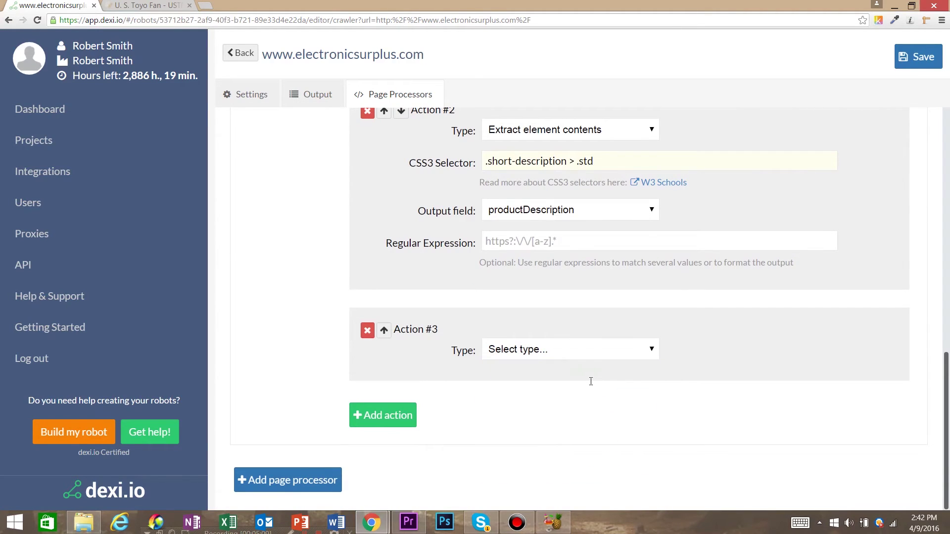
Inspect the Toyo Fan's $14.95 price to reveal span.price inside span.regular-price
click(148, 6)
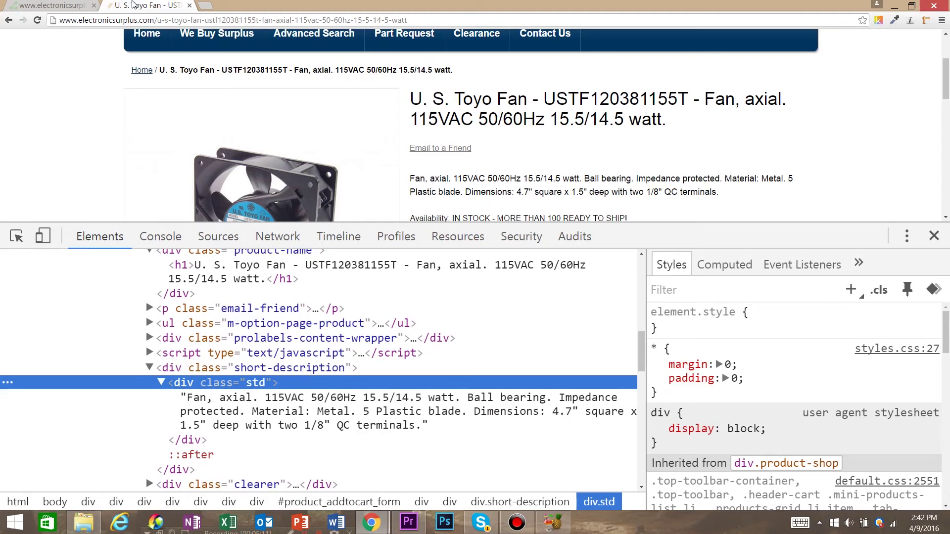
scroll(536, 155, down, 2)
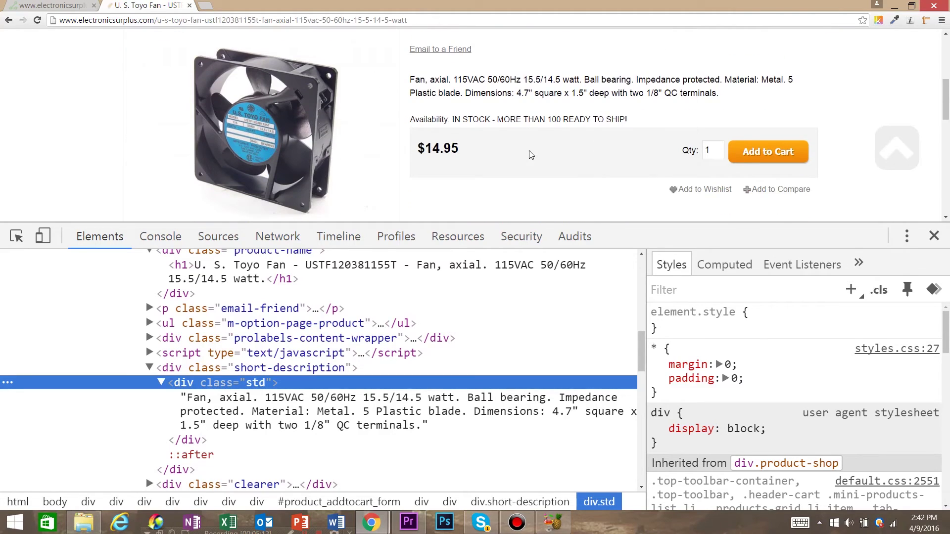
right_click(442, 147)
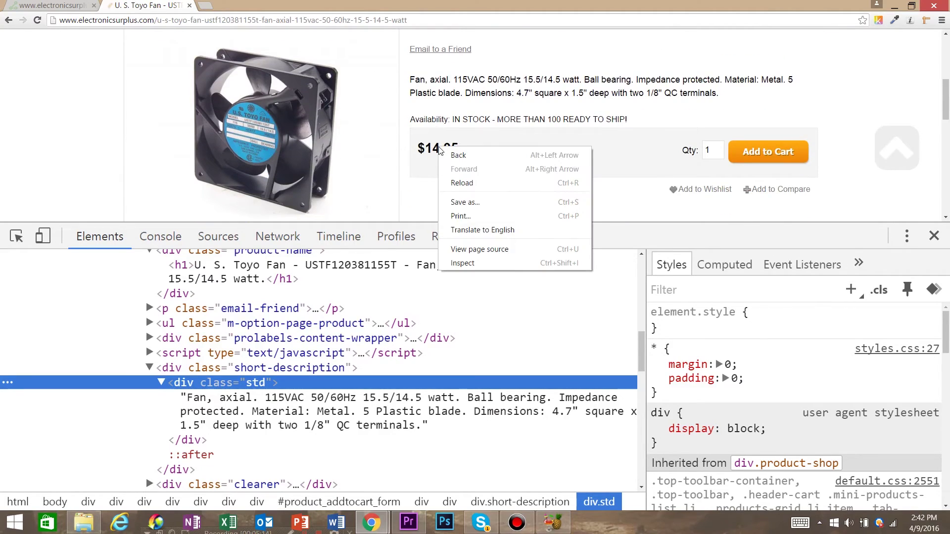
click(478, 267)
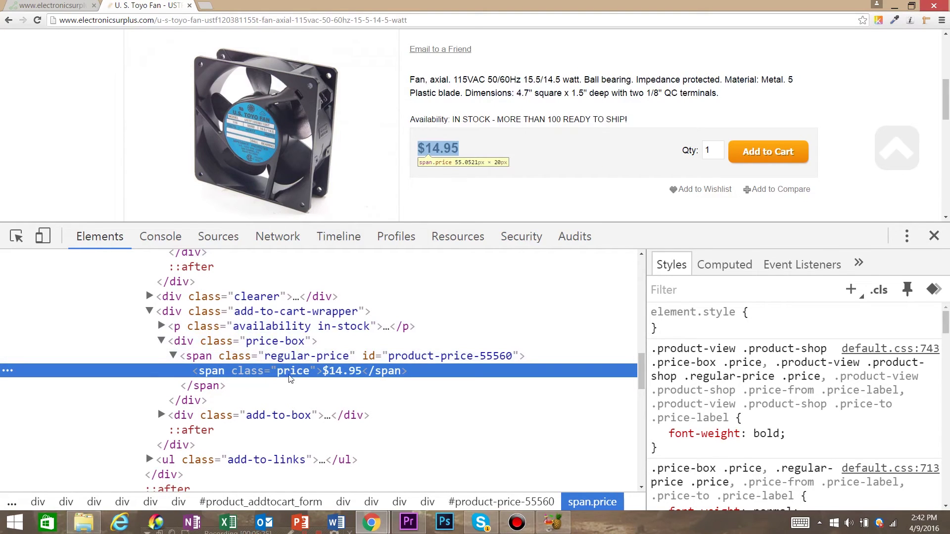
Set Action #3 to extract .regular-price > .price into the productPrice field
click(64, 5)
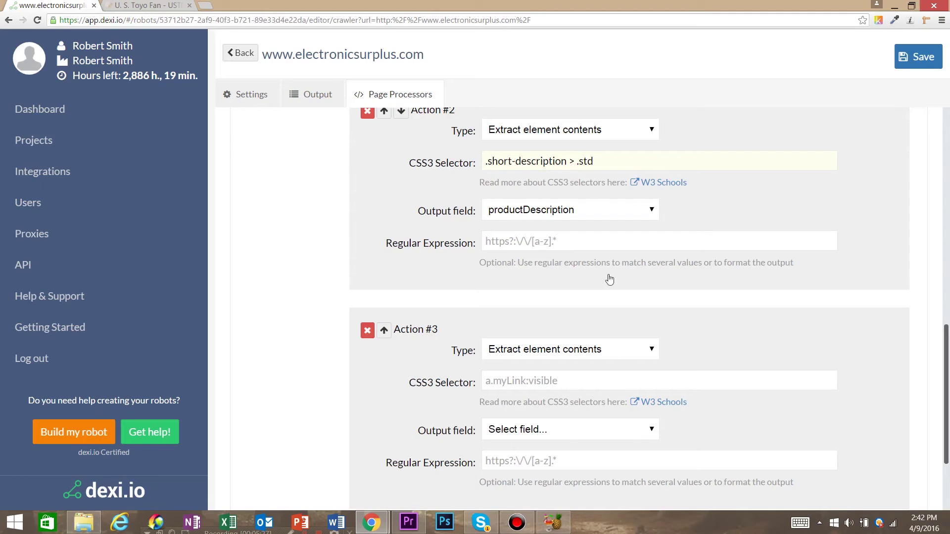
scroll(520, 347, down, 1)
click(523, 338)
text(.regular-)
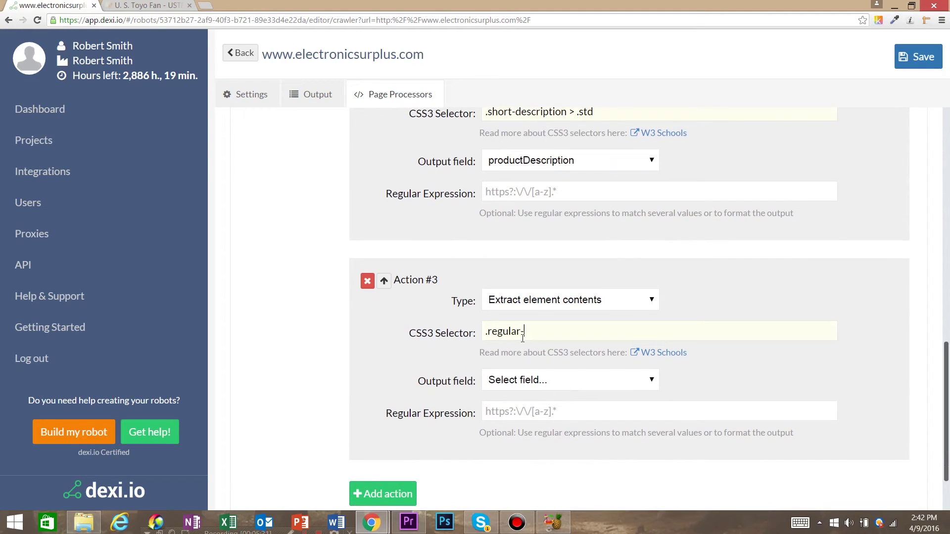
text(price > .price)
click(637, 384)
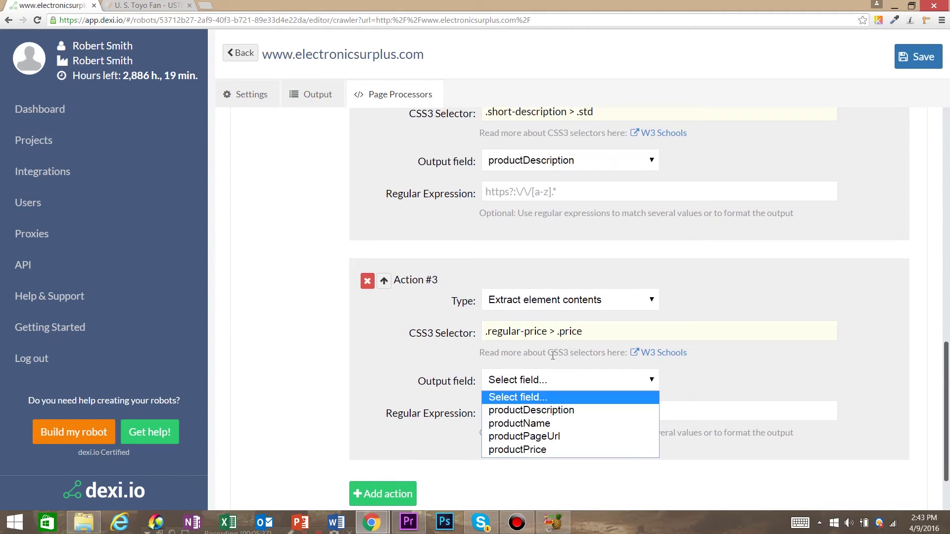
click(509, 447)
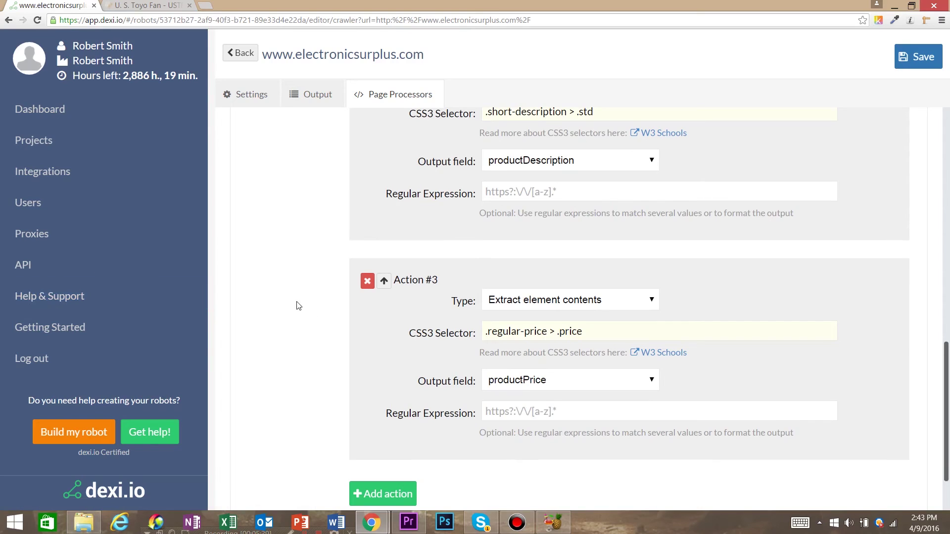
Add Action #4 extracting the page URL into productPageUrl and save the robot
scroll(298, 305, down, 2)
click(360, 416)
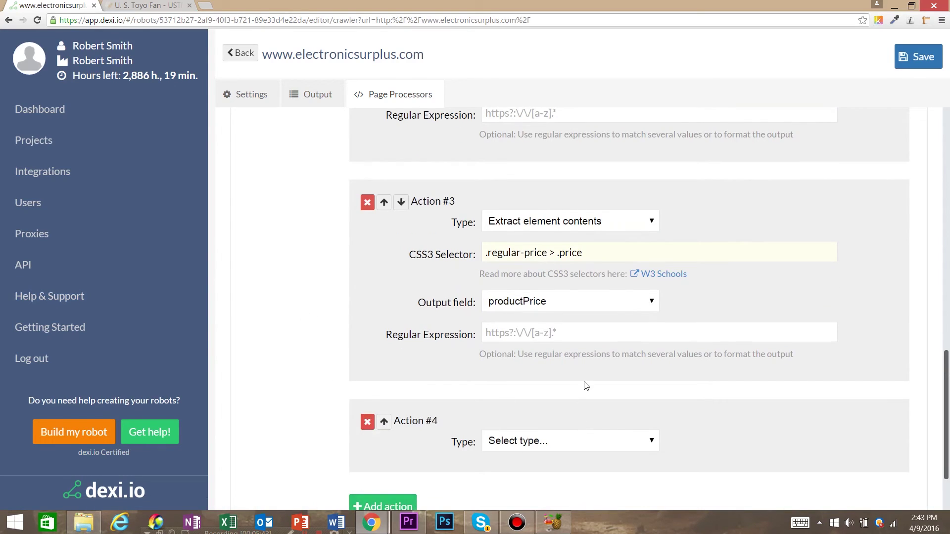
scroll(586, 386, down, 2)
click(535, 355)
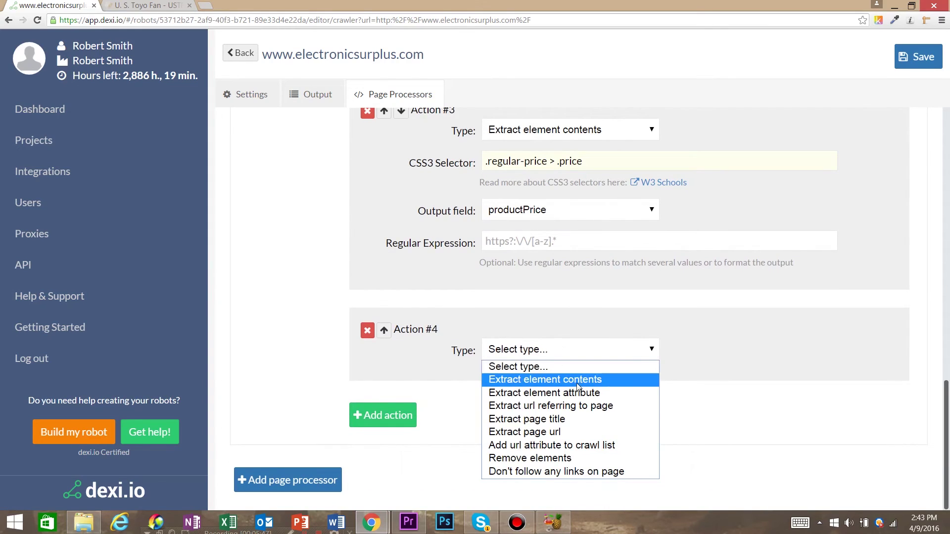
click(557, 432)
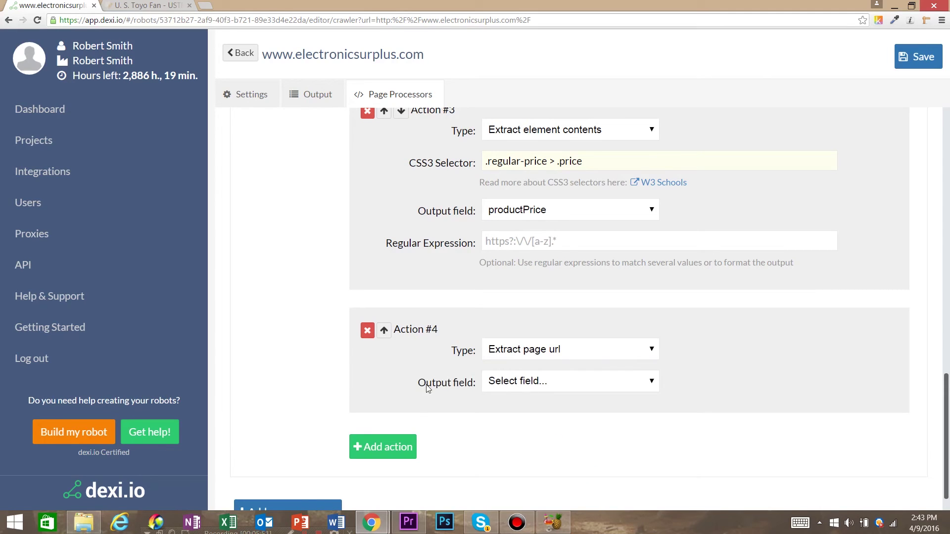
click(533, 384)
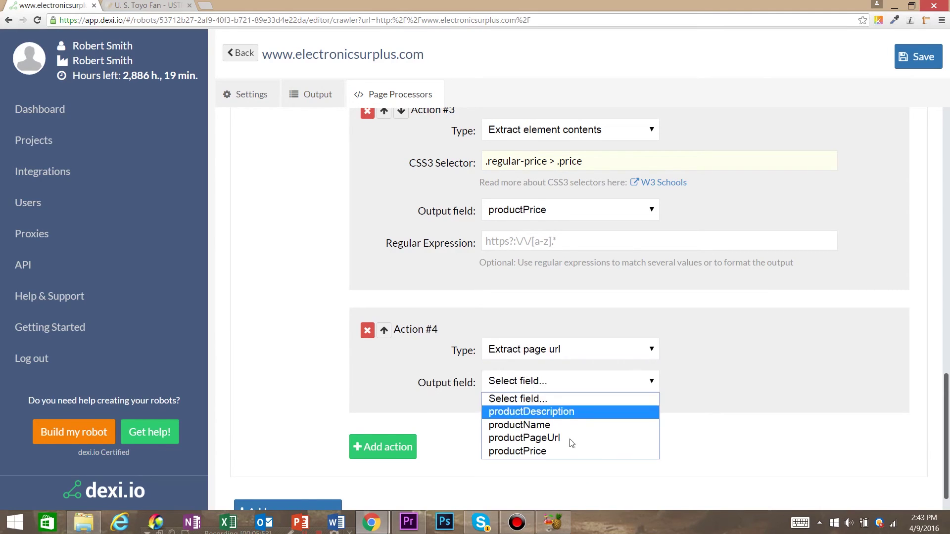
click(548, 440)
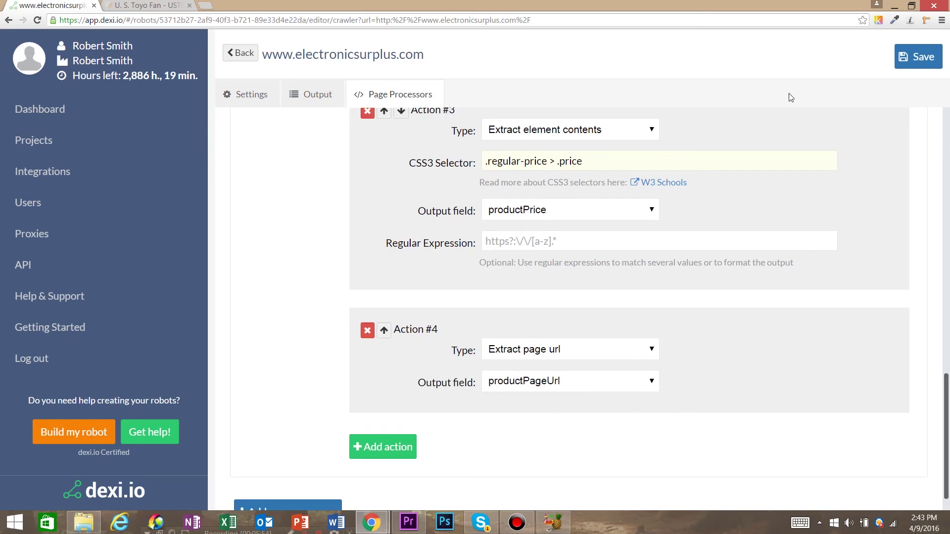
click(912, 61)
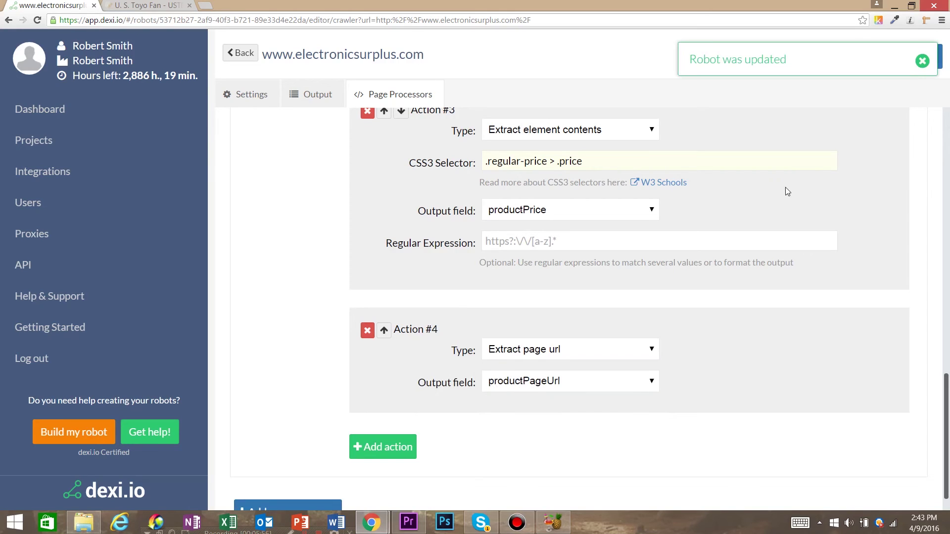
click(922, 61)
click(250, 96)
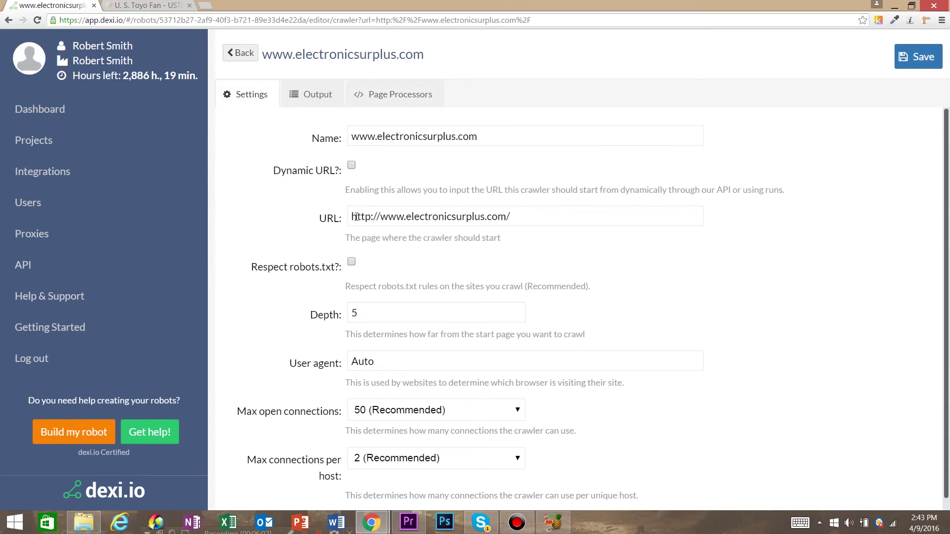
scroll(341, 302, down, 1)
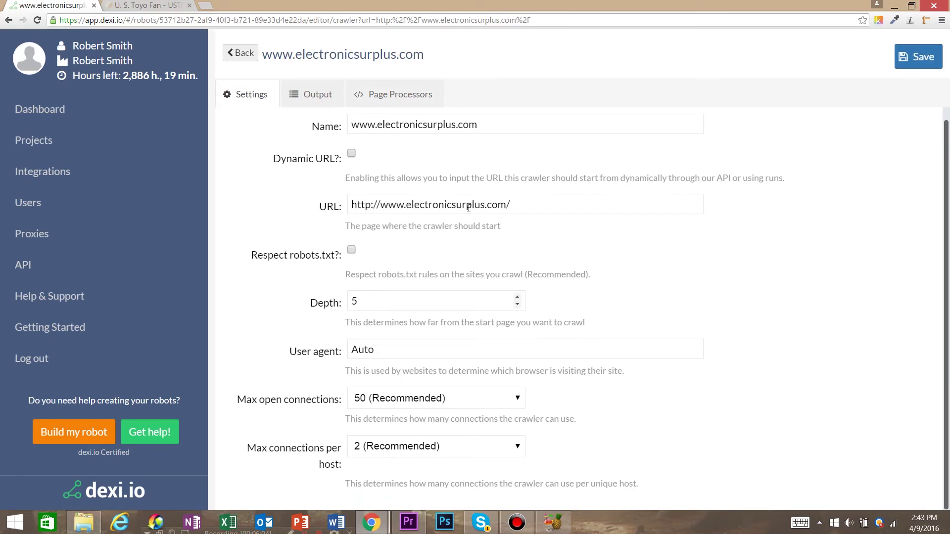
scroll(471, 114, up, 1)
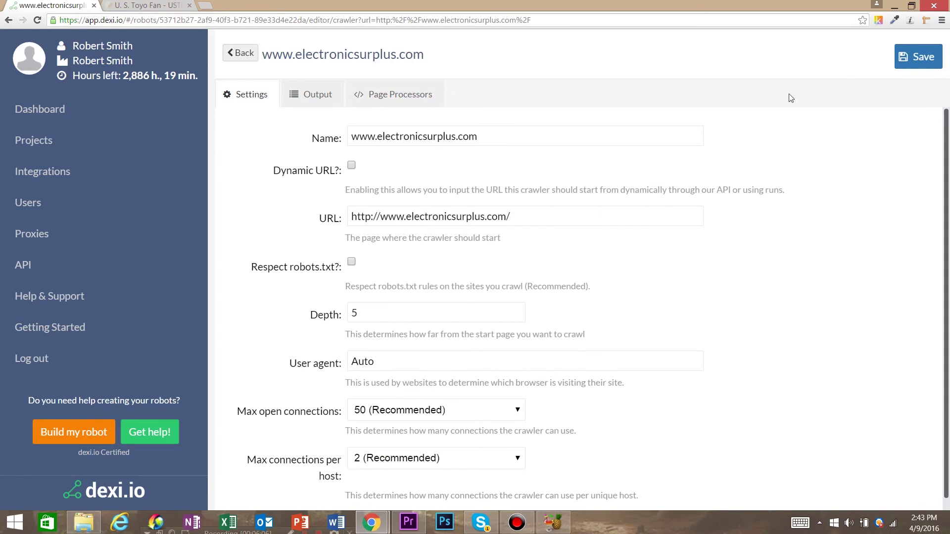
click(916, 66)
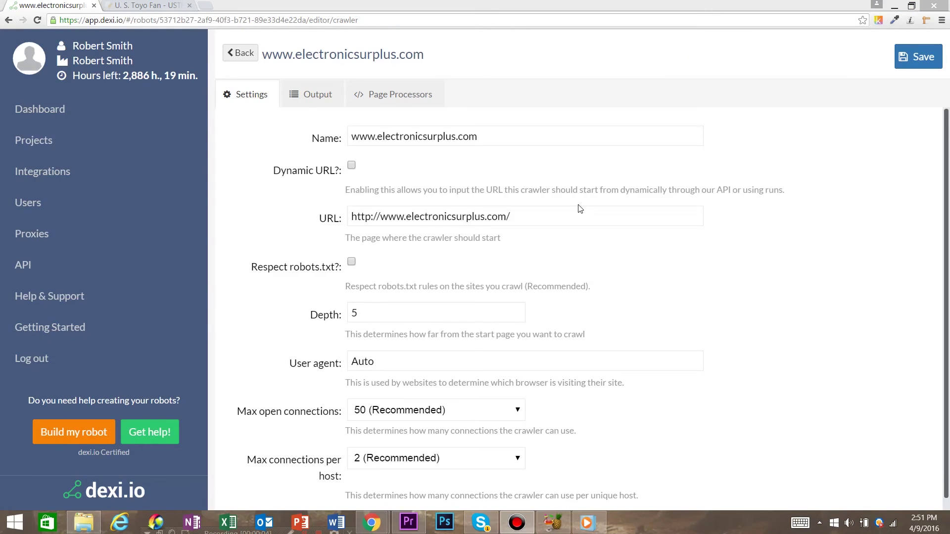
click(79, 140)
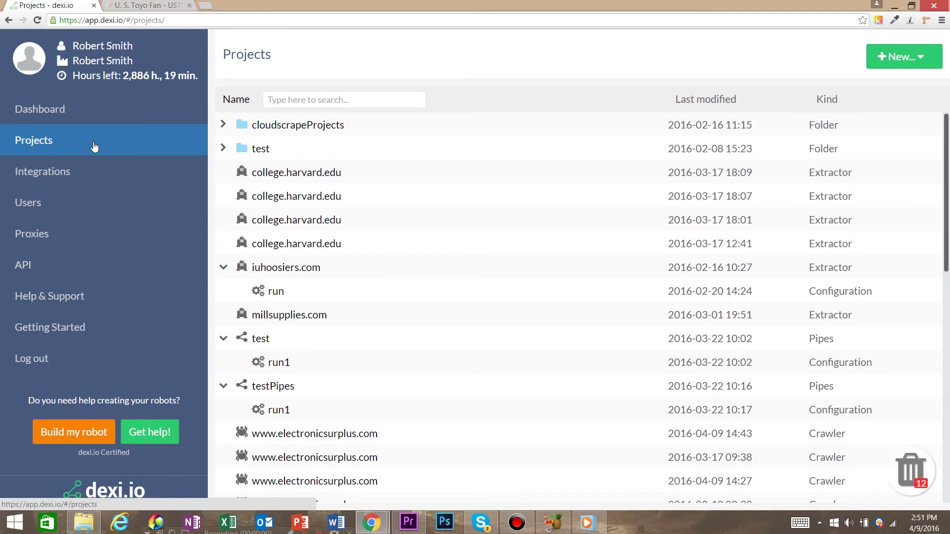
Create a new run 'testRun1' for the newest electronicsurplus.com crawler and open it
scroll(362, 237, down, 2)
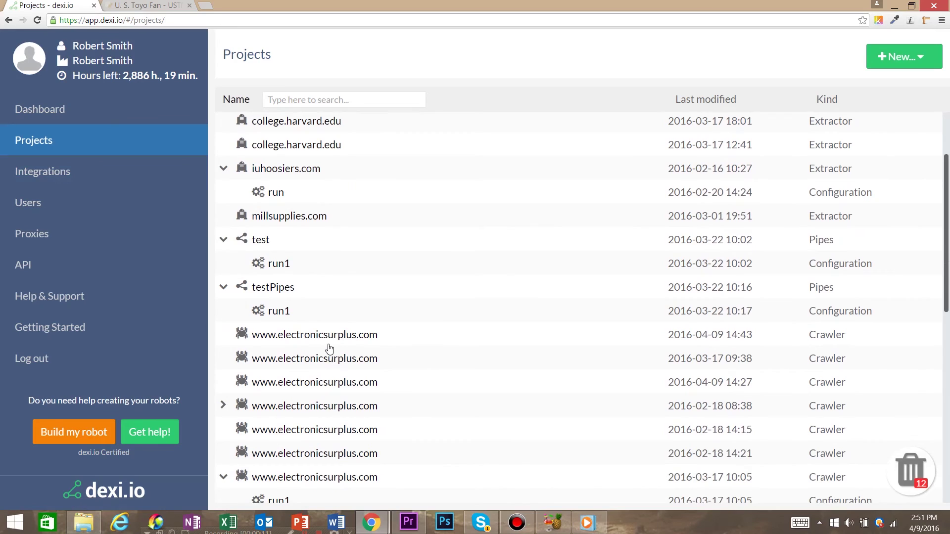
click(330, 343)
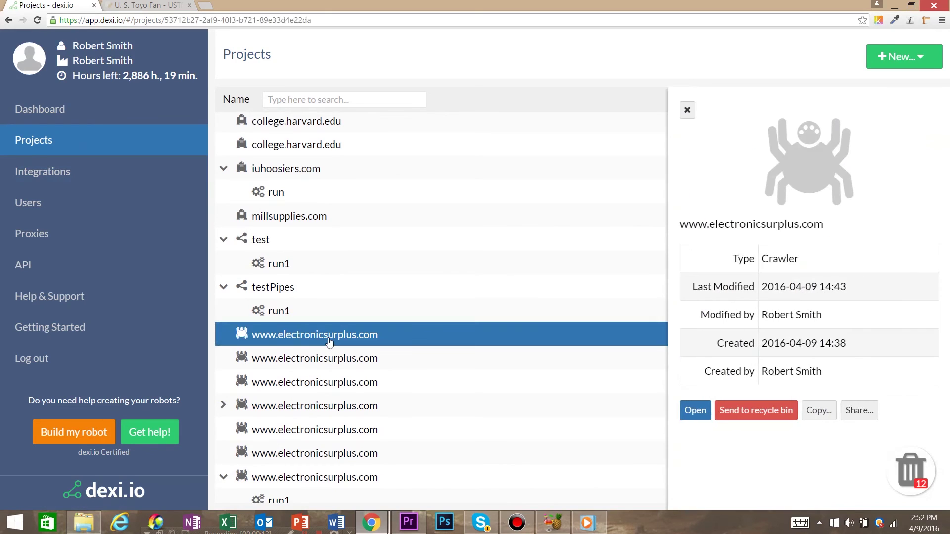
click(917, 58)
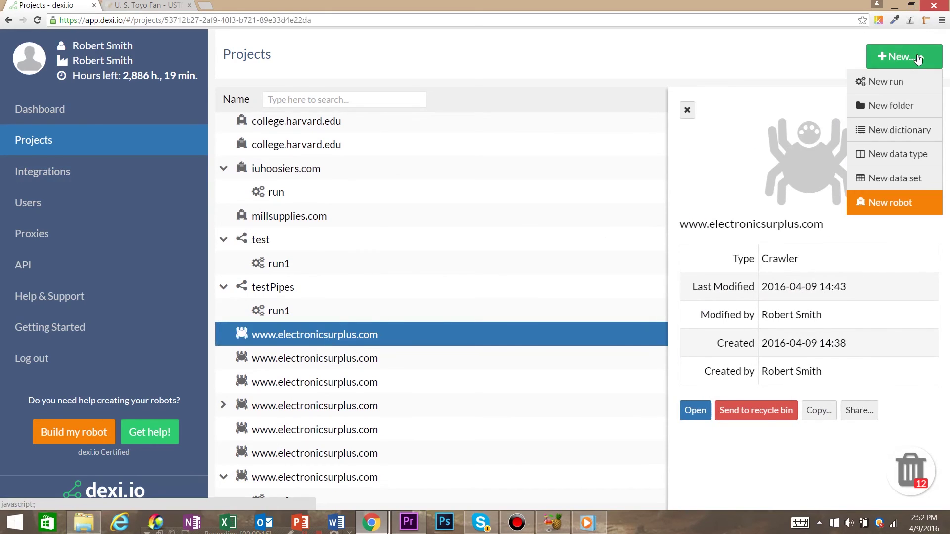
click(896, 81)
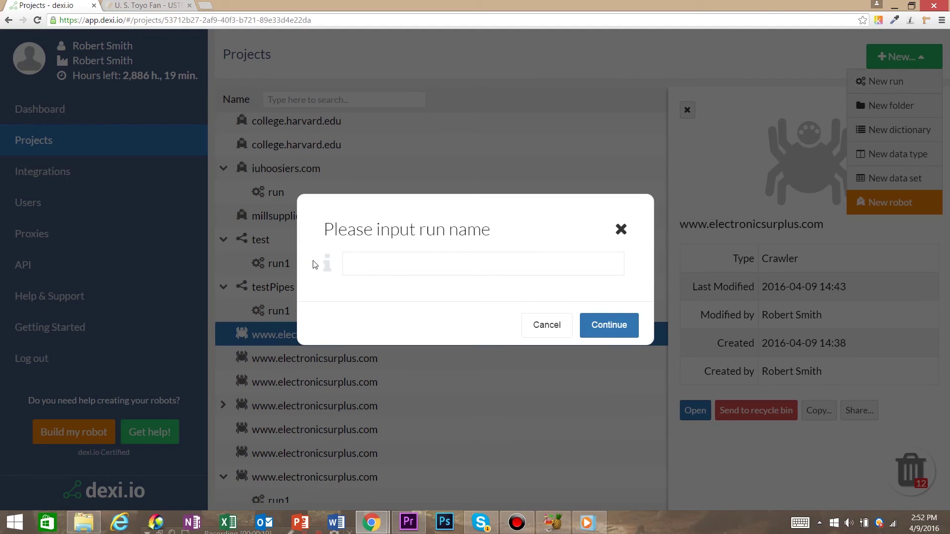
text(testRun)
key(Return)
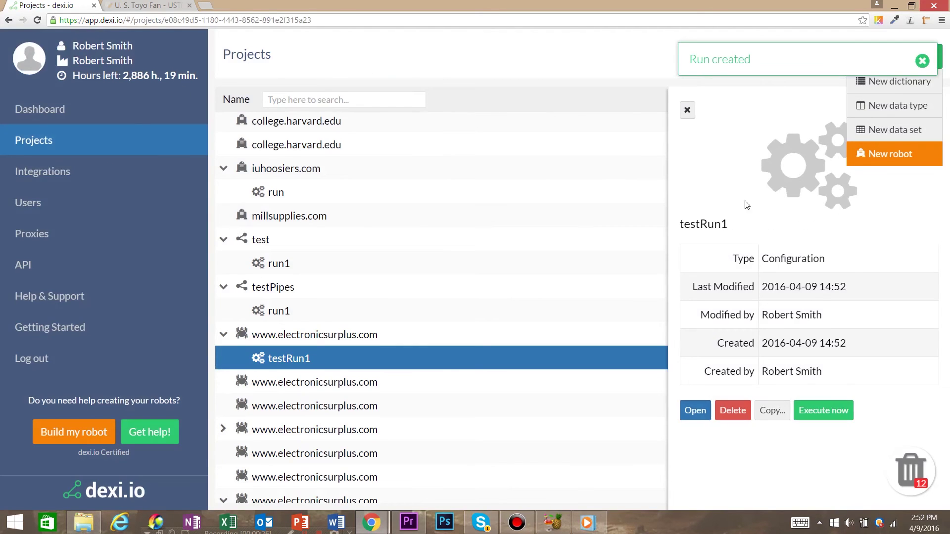
click(694, 420)
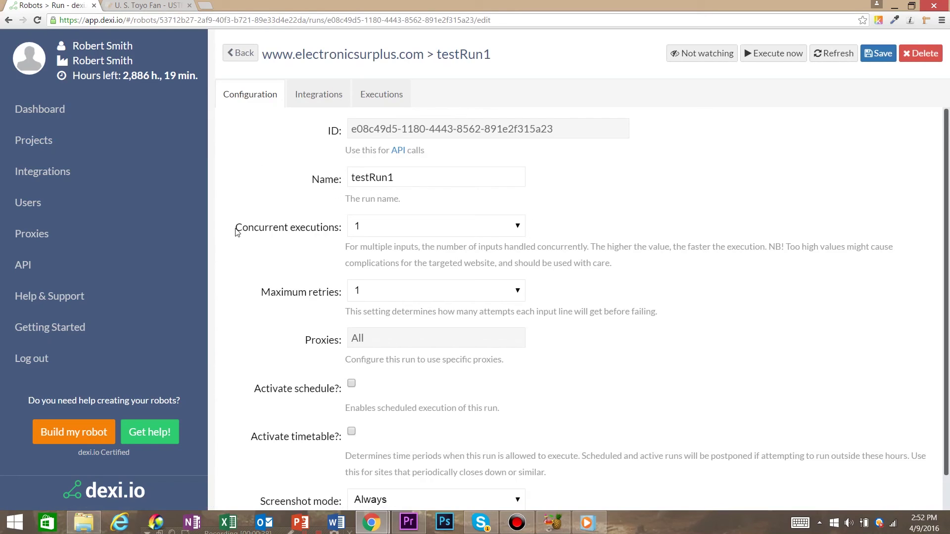
click(386, 229)
Set testRun1 to 11 concurrent executions and view its empty executions list
click(403, 376)
scroll(652, 201, down, 1)
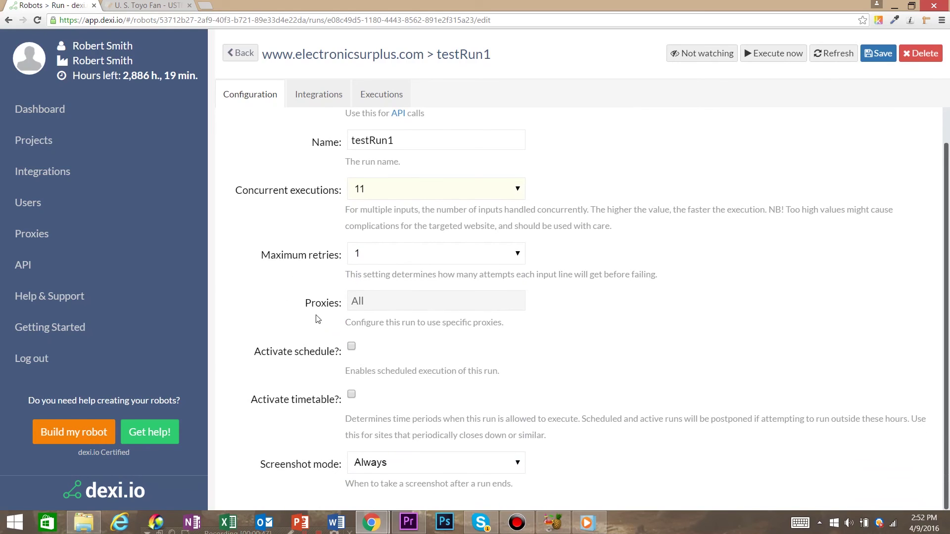
scroll(318, 311, up, 1)
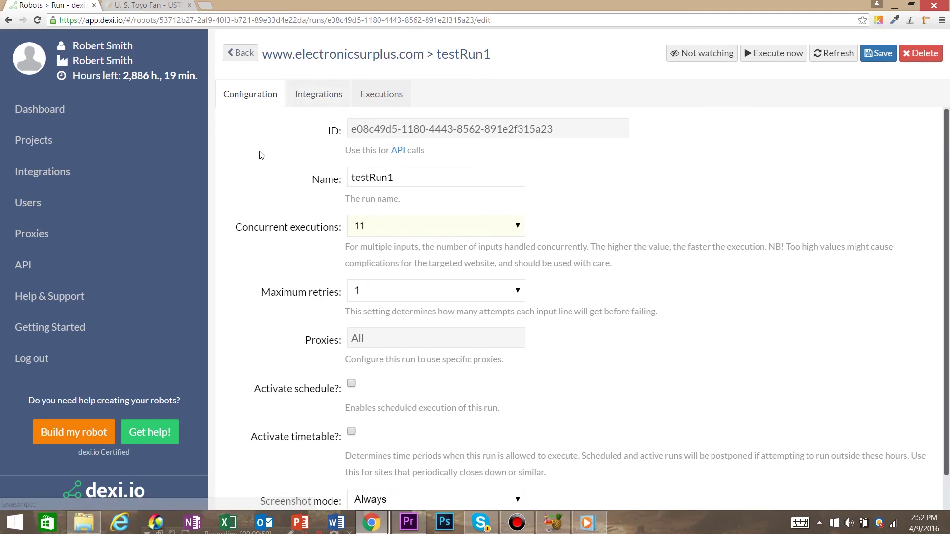
click(309, 96)
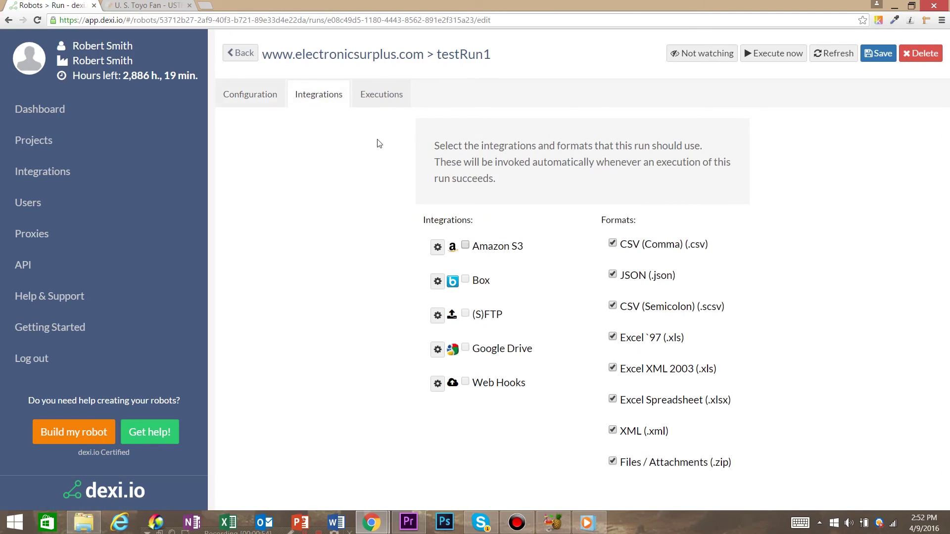
click(375, 100)
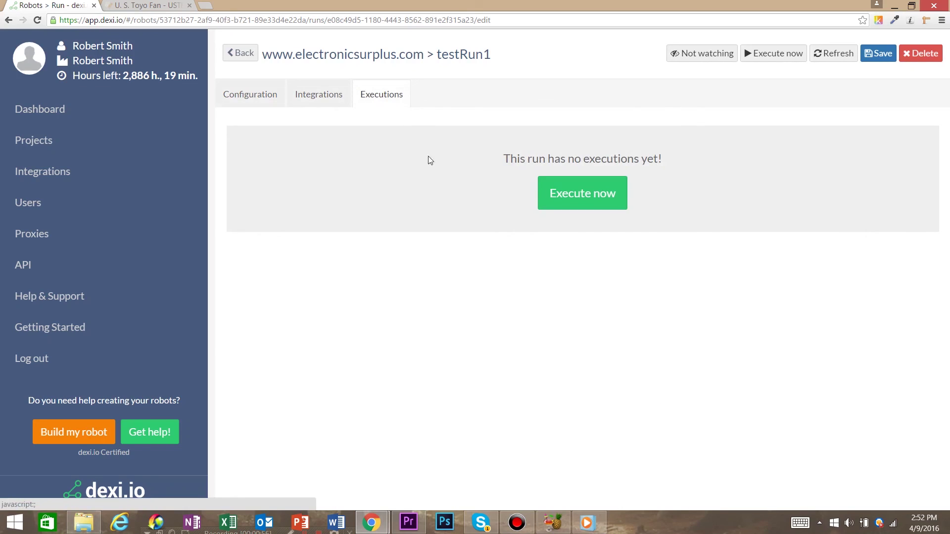
Execute testRun1 and browse its 51 result rows of name, description, price and URL
click(559, 194)
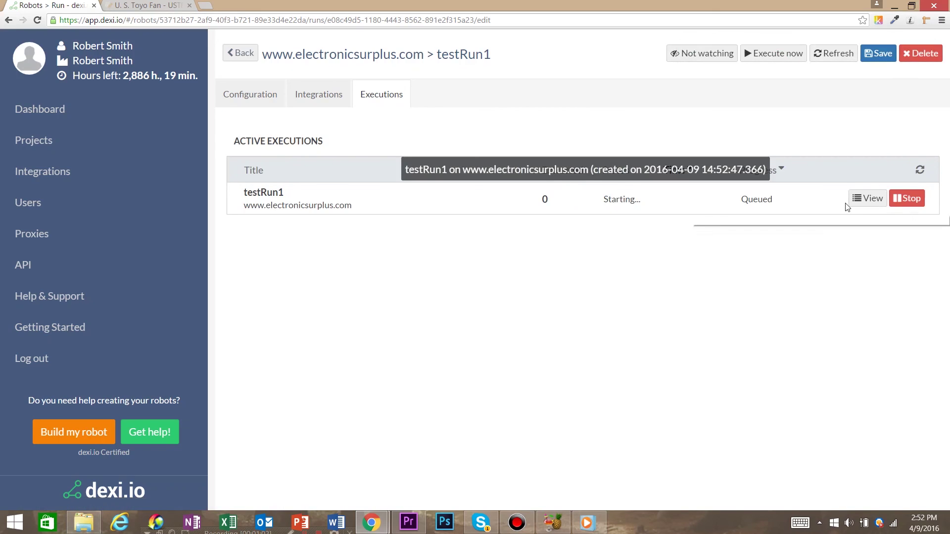
click(871, 199)
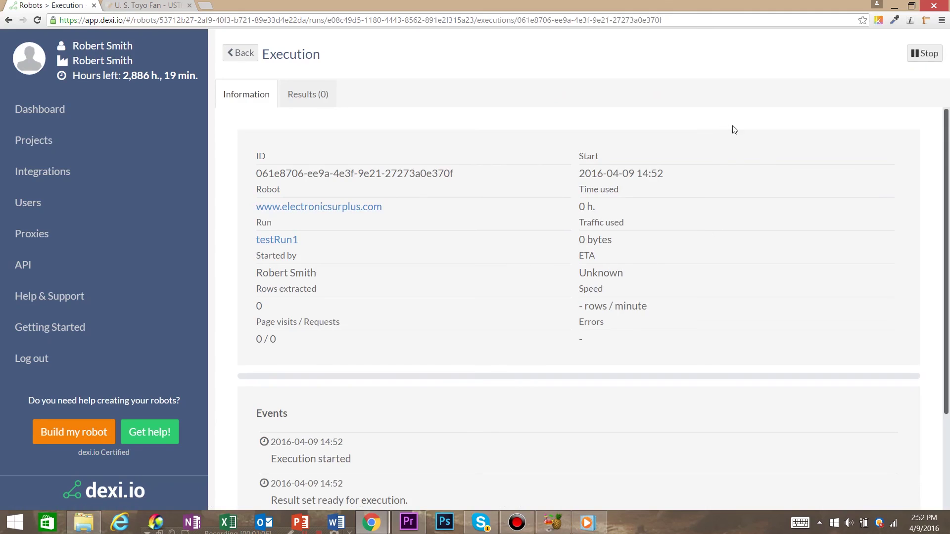
click(300, 101)
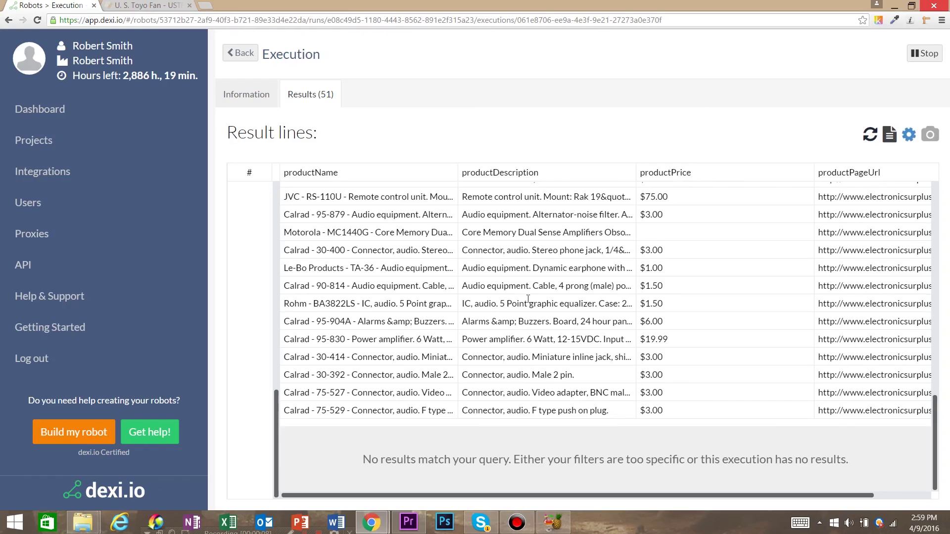
scroll(890, 301, up, 5)
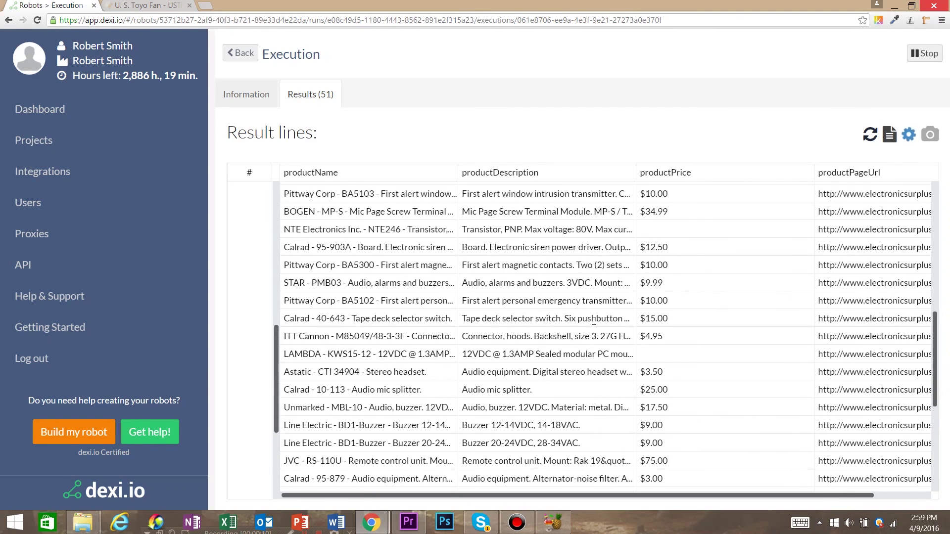
scroll(937, 331, up, 4)
scroll(933, 216, up, 5)
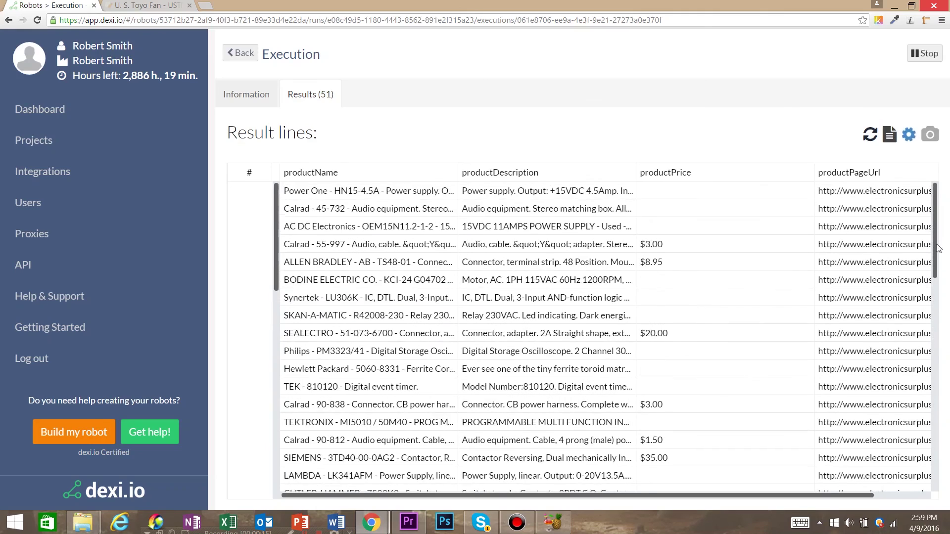
scroll(935, 277, down, 5)
scroll(936, 306, down, 7)
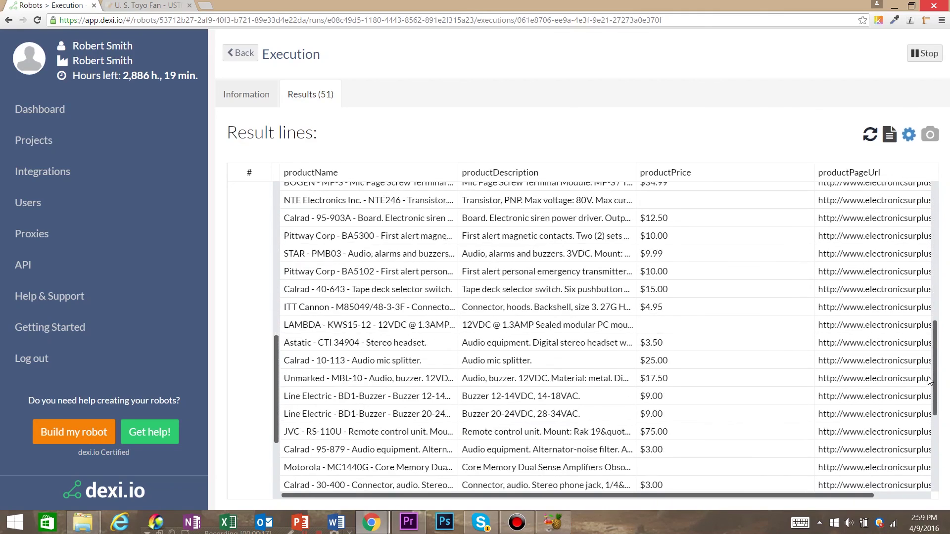